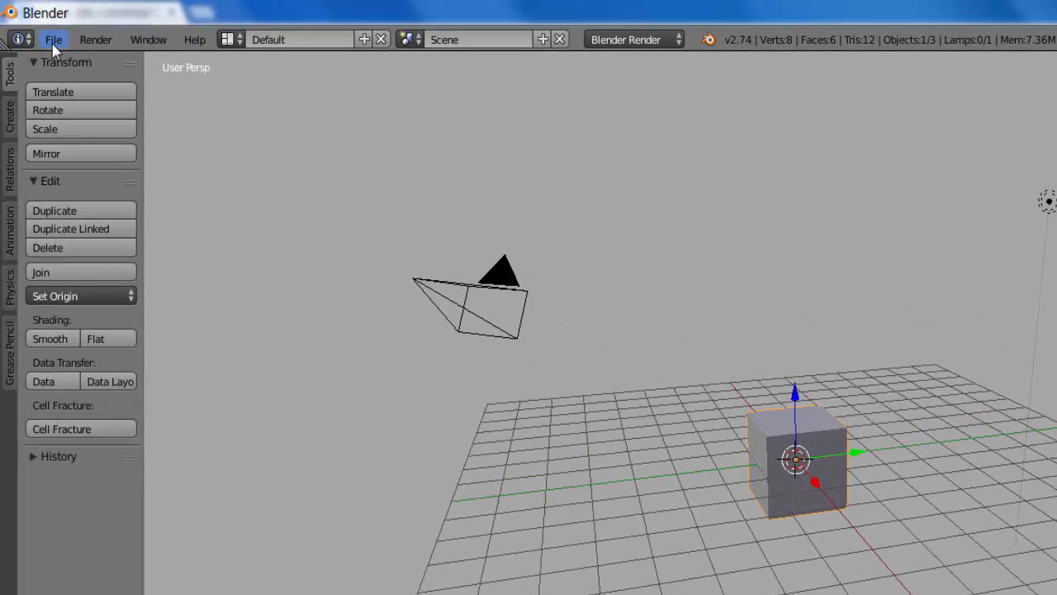
# - Enable the Add Mesh: Extra Objects add-on in the user preferences, finding it with the search term "extra"
pyautogui.click(53, 42)
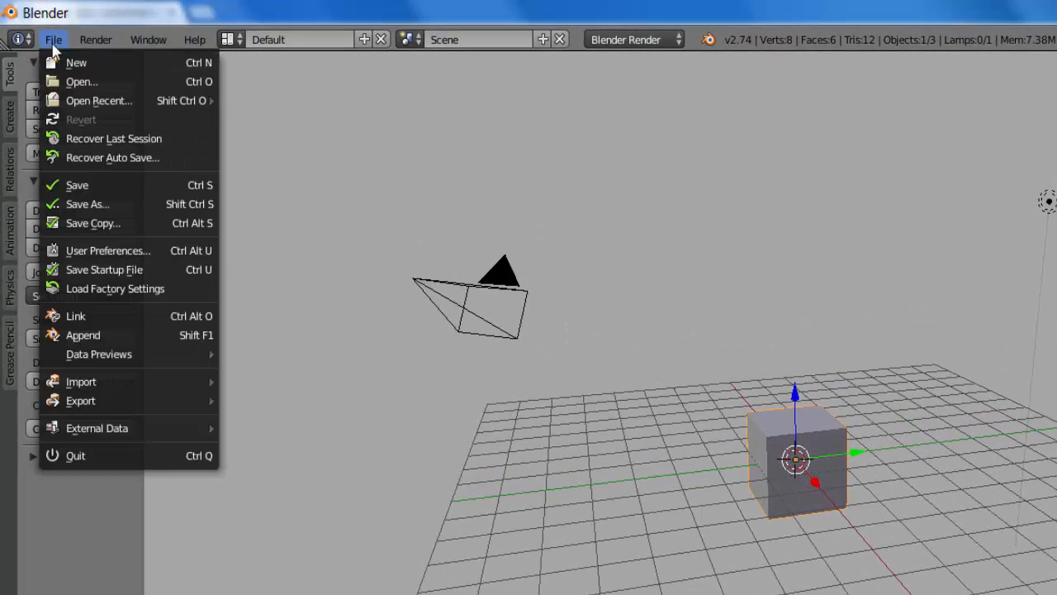
pyautogui.click(91, 256)
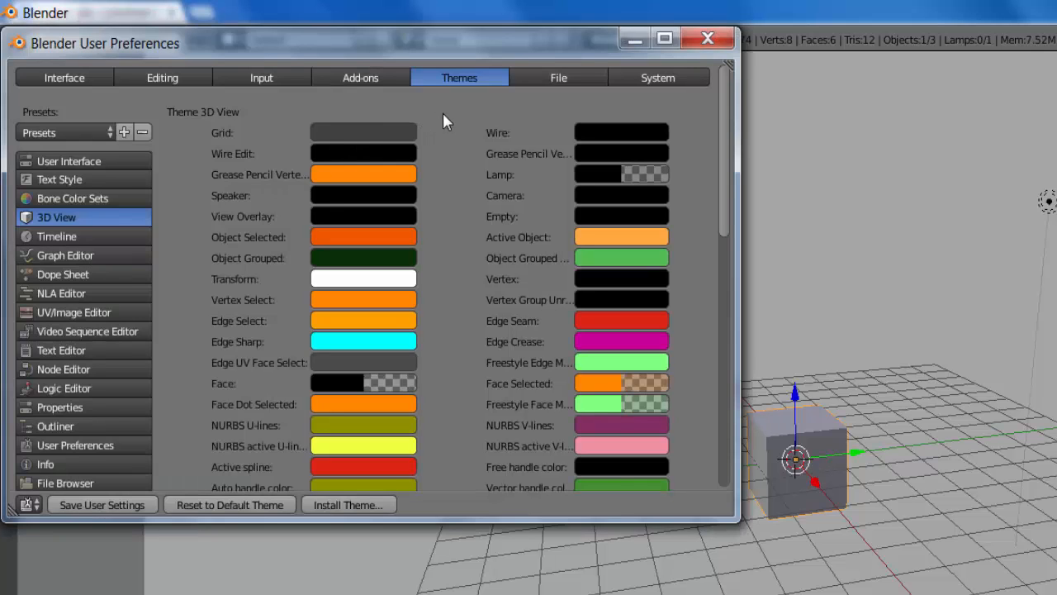
pyautogui.click(358, 79)
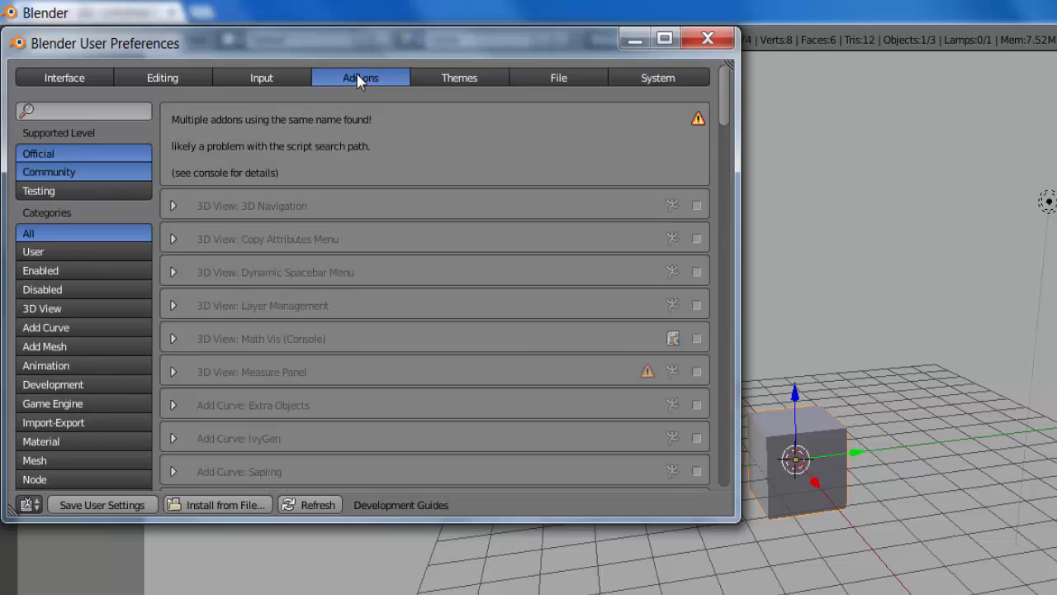
pyautogui.click(60, 107)
pyautogui.write('extra')
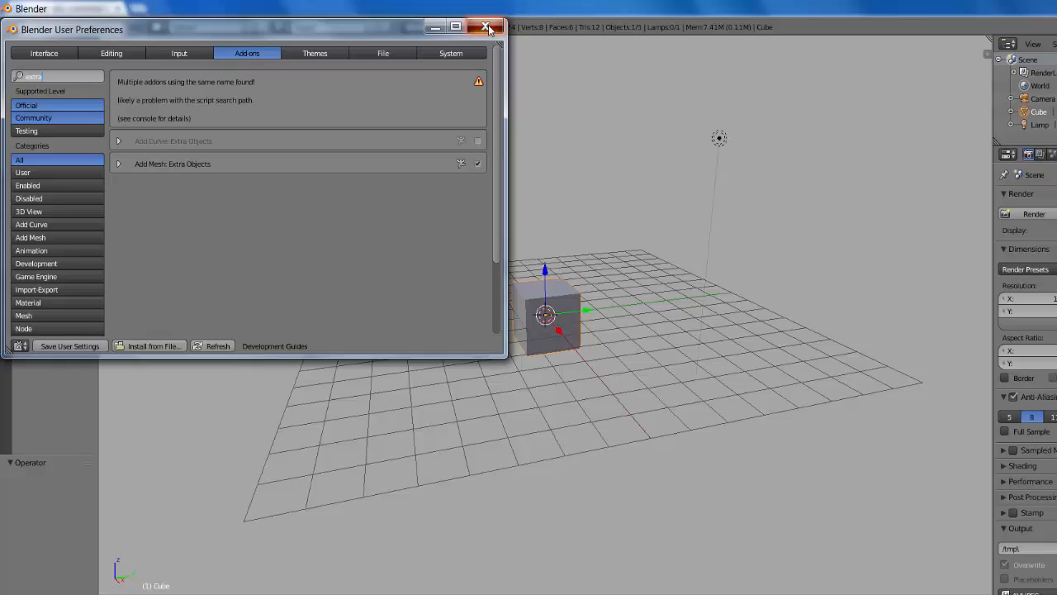
pyautogui.click(708, 38)
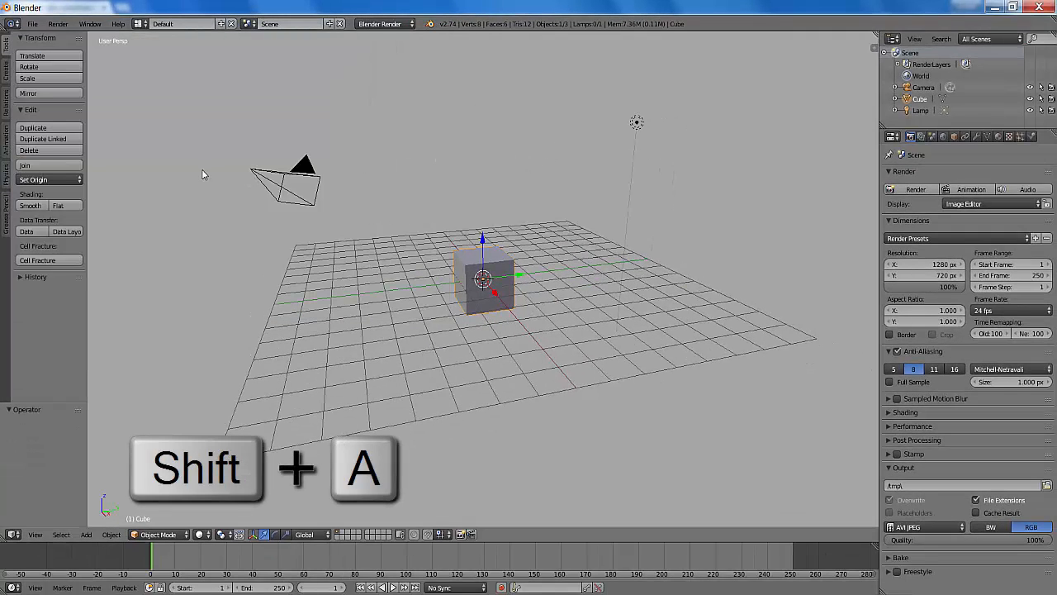
pyautogui.hotkey('shift', 'a')
pyautogui.moveTo(195, 171)
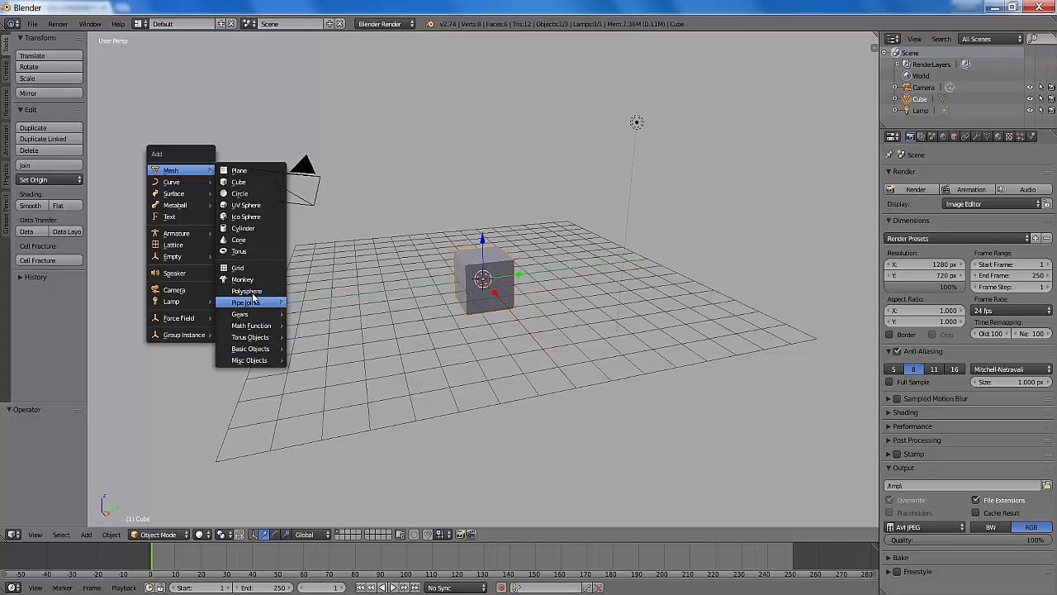
pyautogui.moveTo(246, 322)
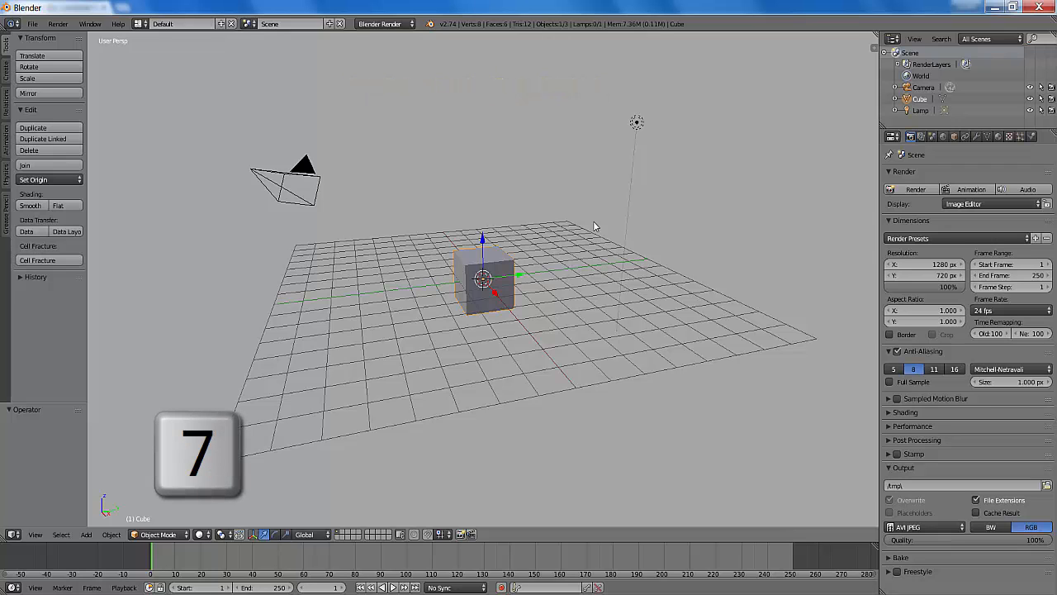
# - In top orthographic view, scale the cube down to about 0.464 and move it about -2.518 along the X axis
pyautogui.press('KP_7')
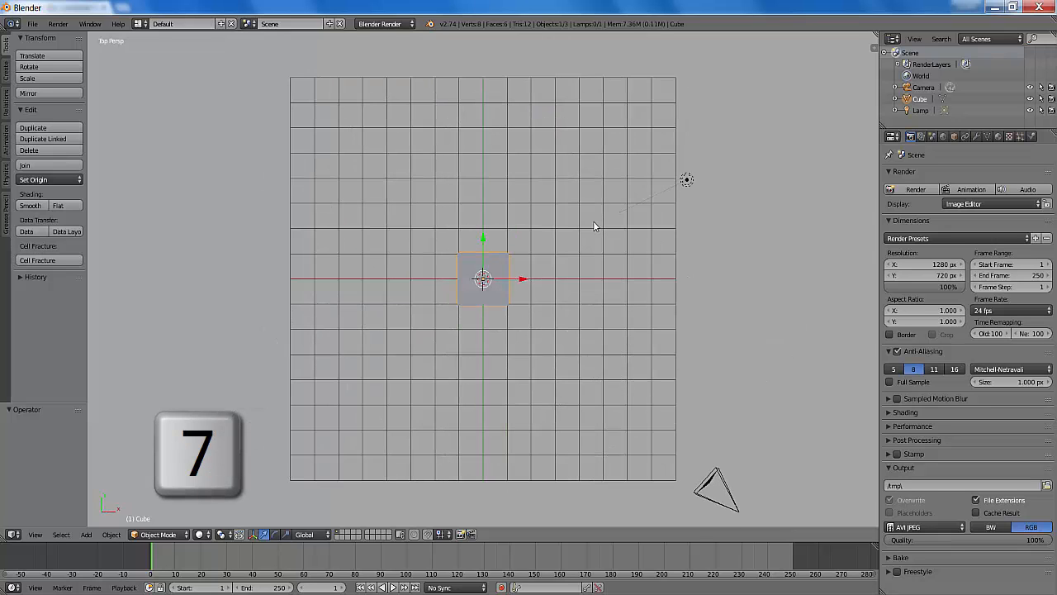
pyautogui.press('KP_5')
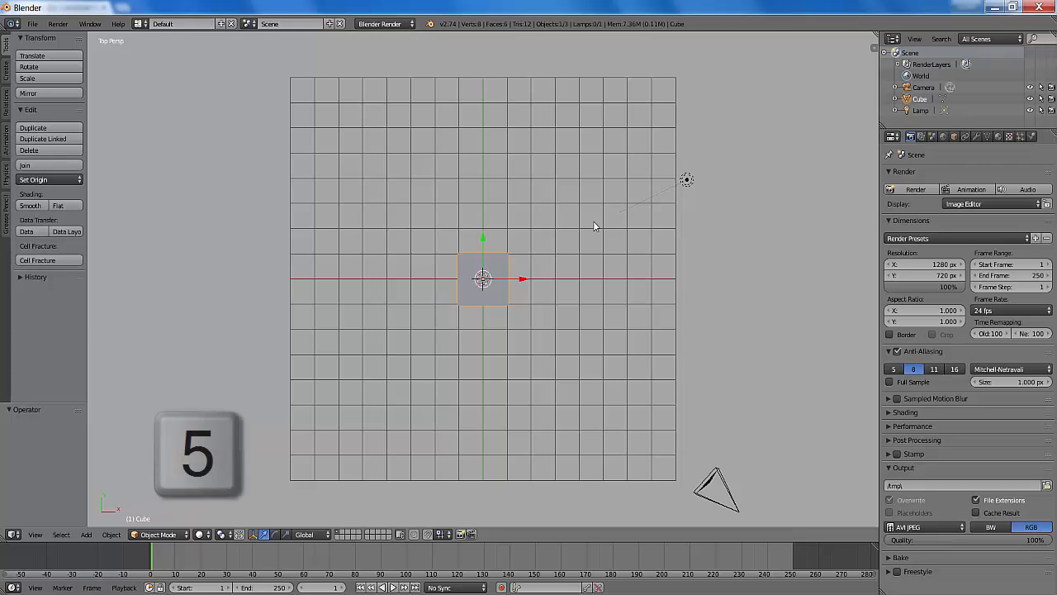
pyautogui.press('KP_5')
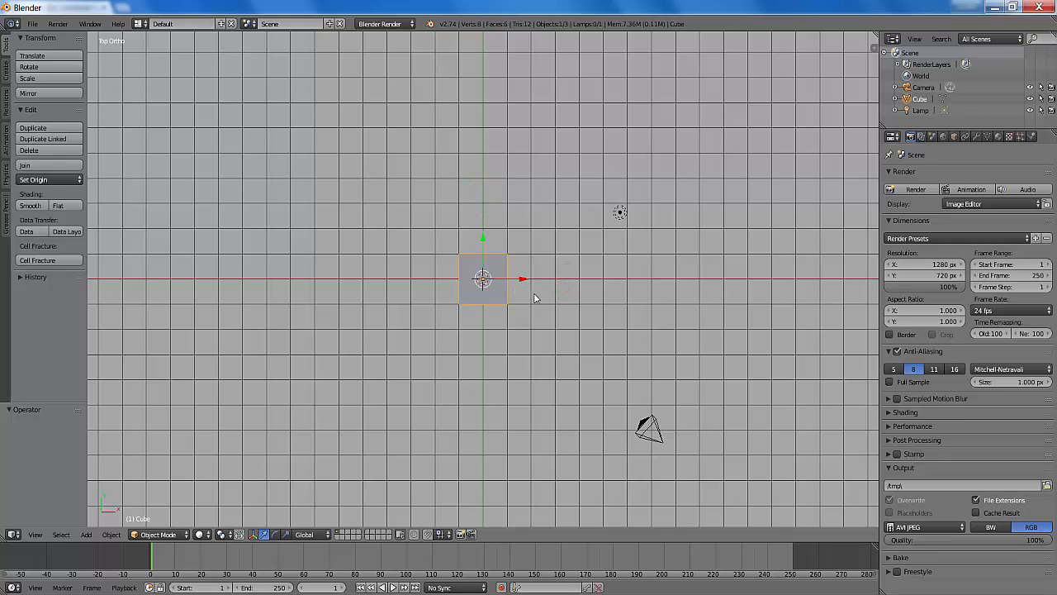
pyautogui.press('s')
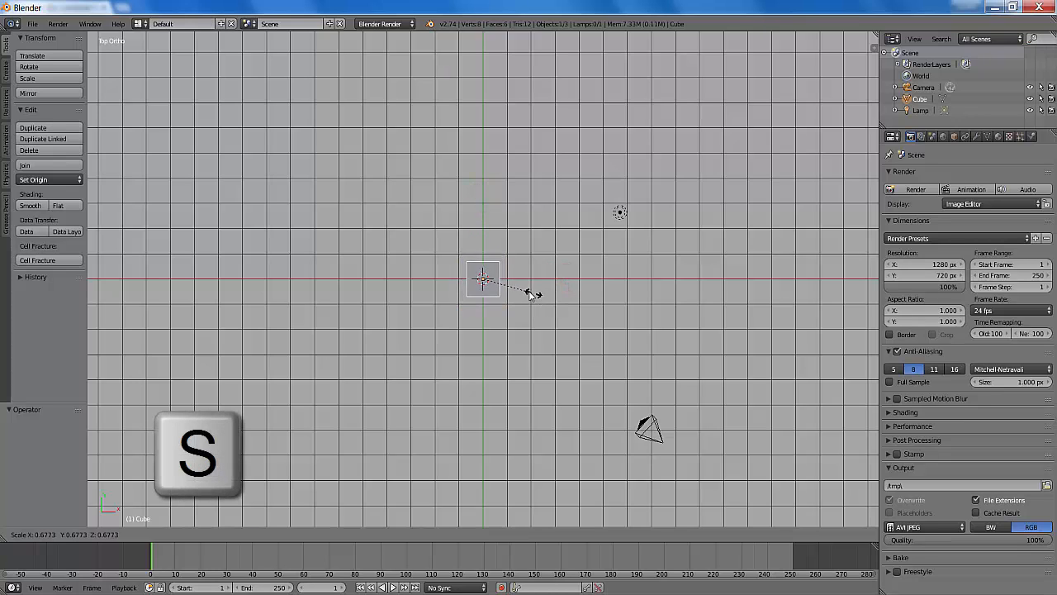
pyautogui.click(518, 294)
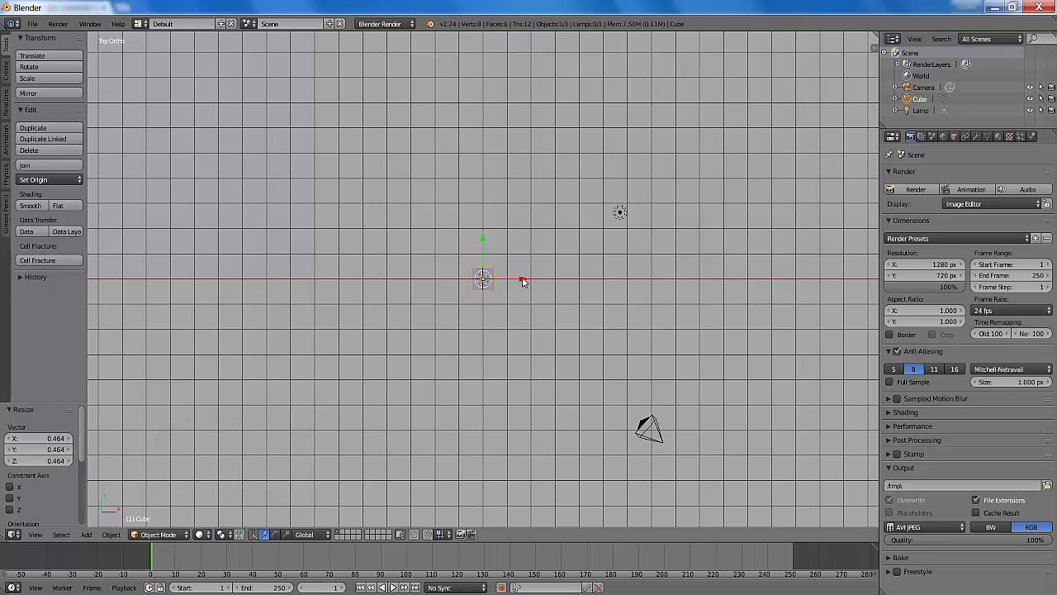
pyautogui.moveTo(522, 282); pyautogui.dragTo(464, 284)
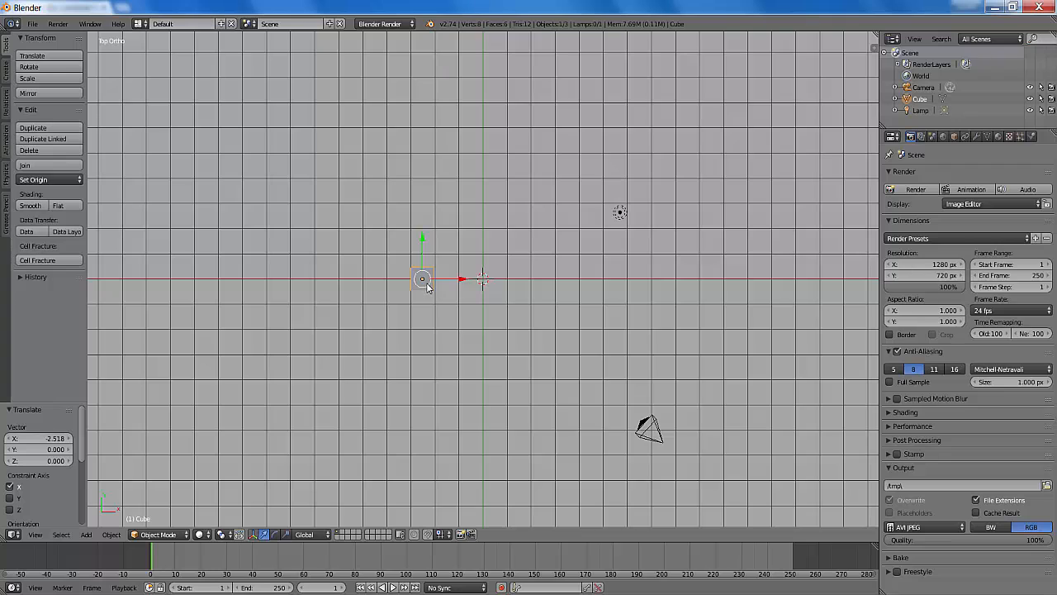
# - Duplicate the cube and place the copy about 5.127 units away along the X axis
pyautogui.hotkey('shift', 'd')
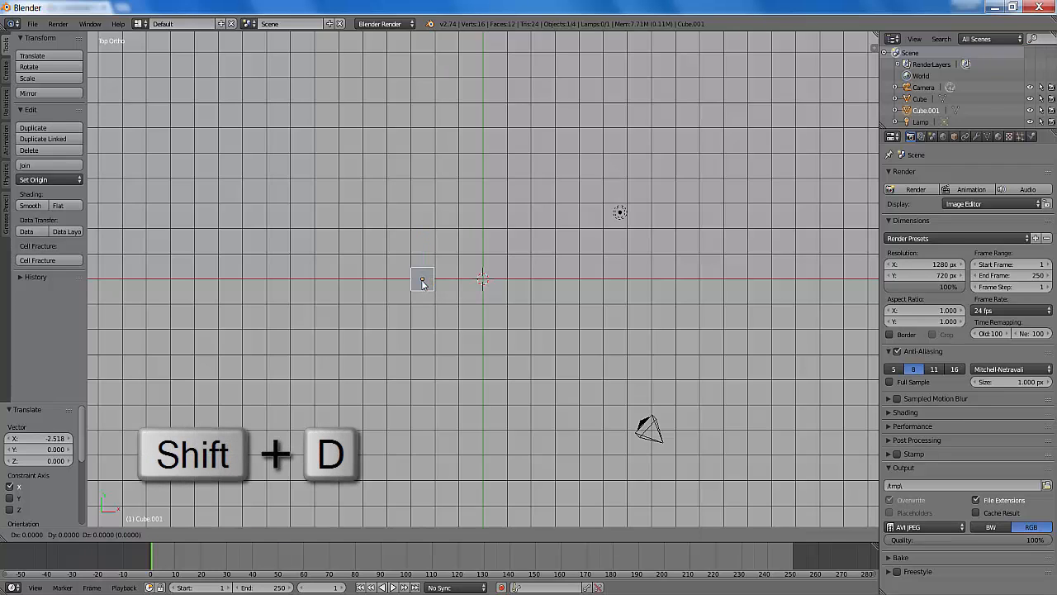
pyautogui.press('x')
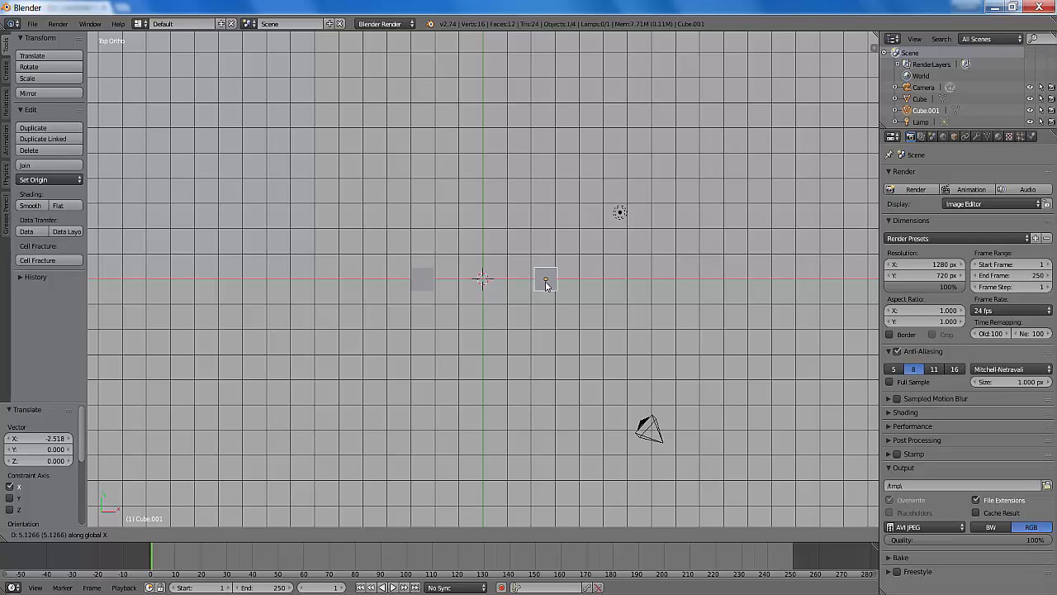
pyautogui.click(545, 284)
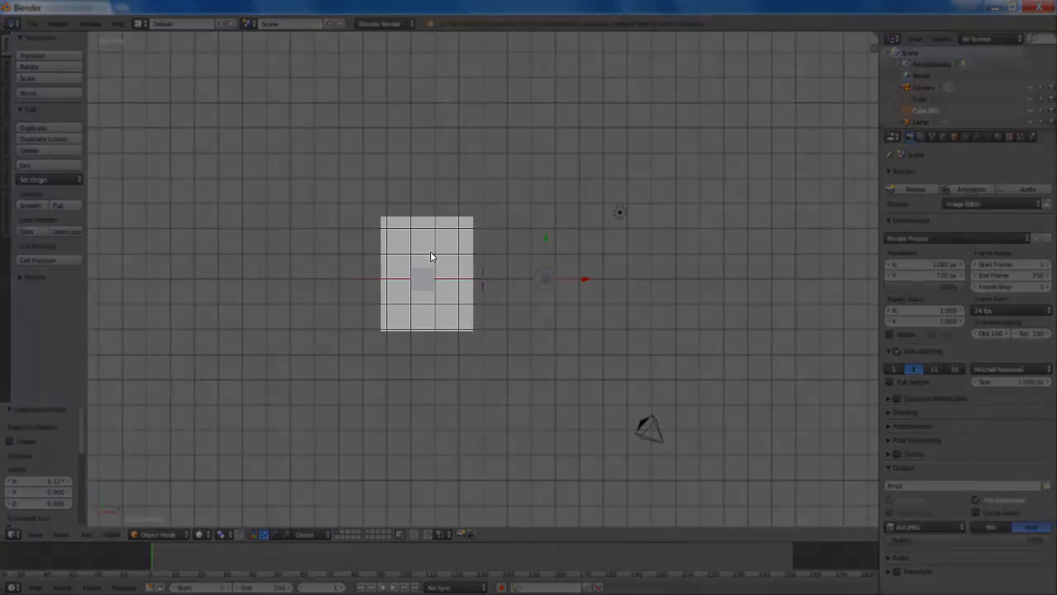
# - Snap the 3D cursor to the original cube on the negative X side and add a Gear mesh there
pyautogui.rightClick(424, 278)
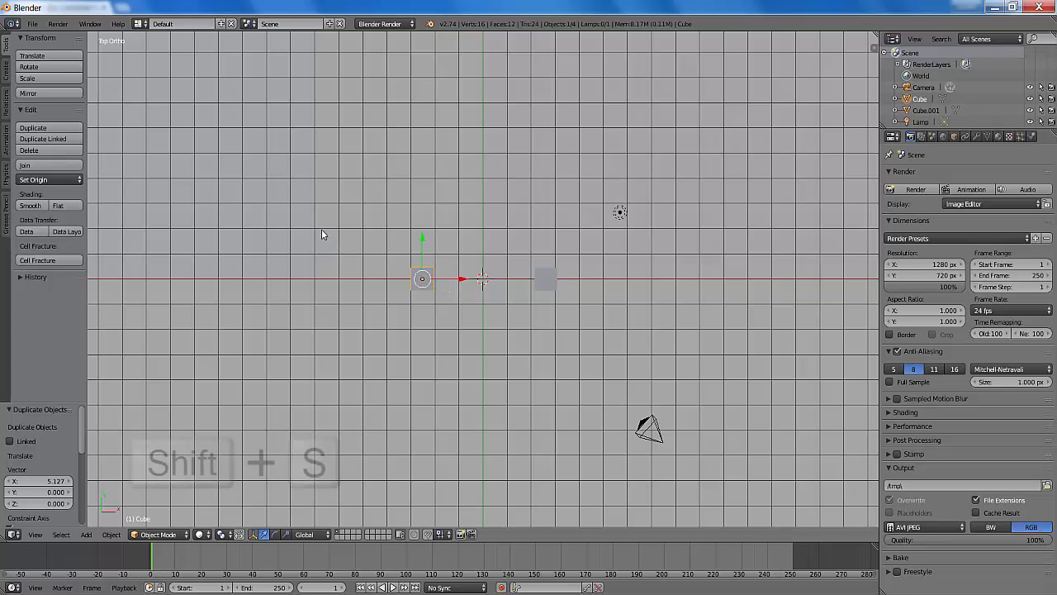
pyautogui.hotkey('shift', 's')
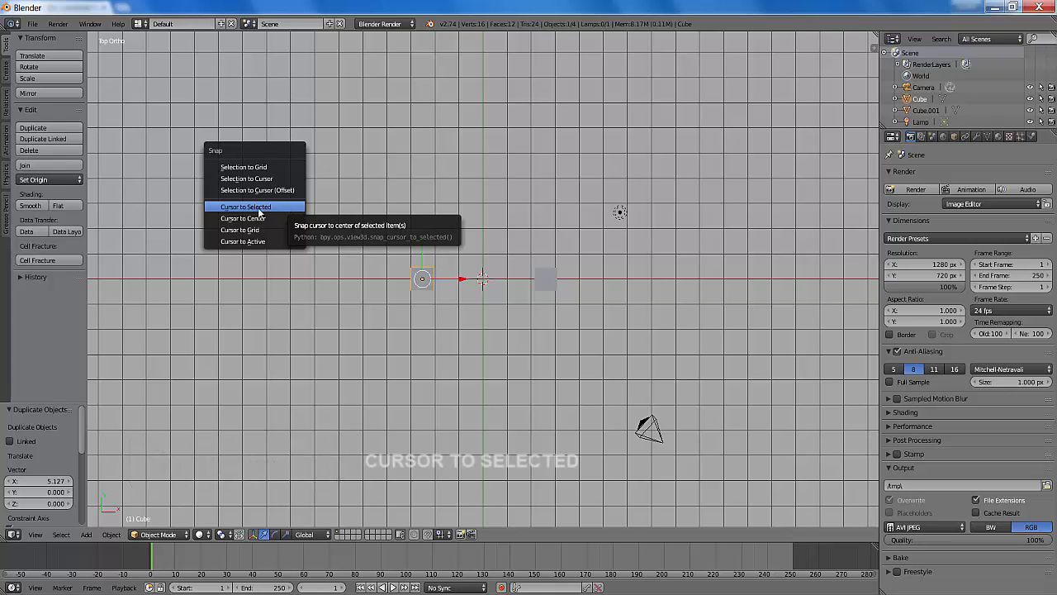
pyautogui.click(258, 208)
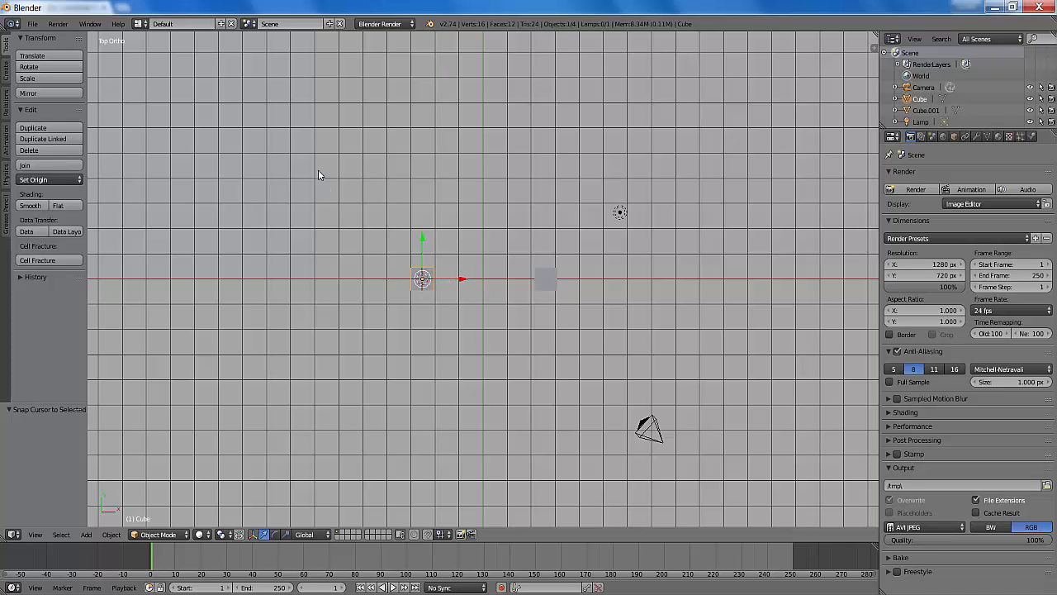
pyautogui.hotkey('shift', 'a')
pyautogui.moveTo(318, 173)
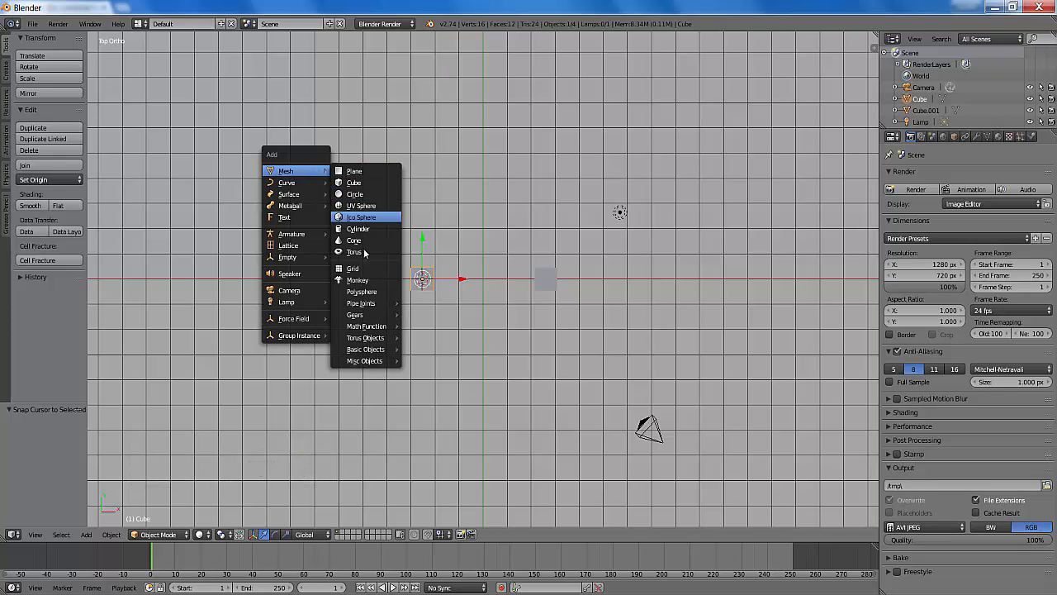
pyautogui.moveTo(360, 314)
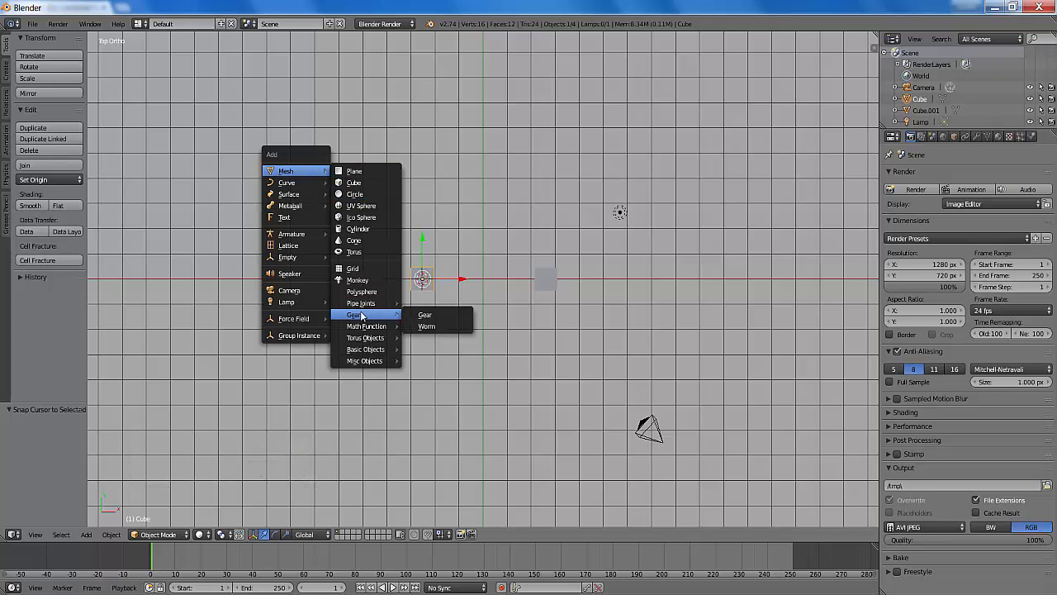
pyautogui.click(431, 318)
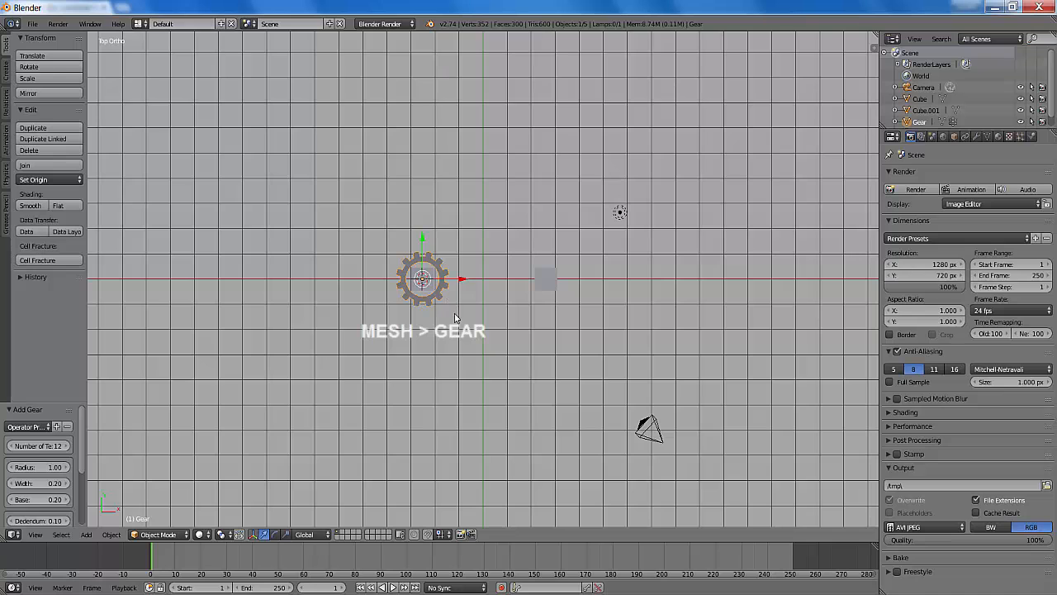
# - Enlarge the Add Gear settings area and set the gear's pressure angle to 35°
pyautogui.scroll(4, 465, 341)
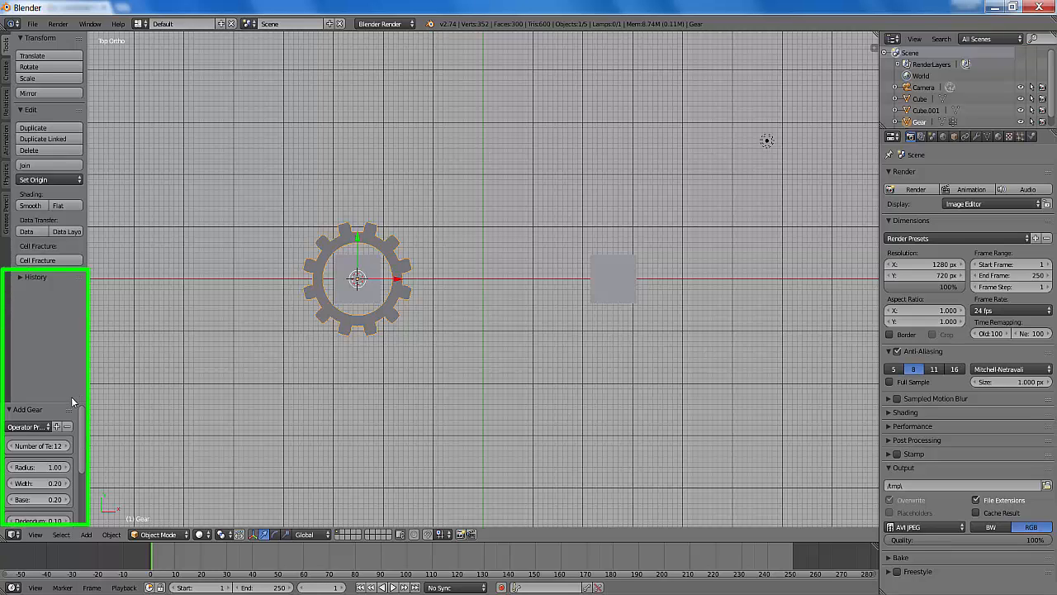
pyautogui.moveTo(65, 400); pyautogui.dragTo(79, 282)
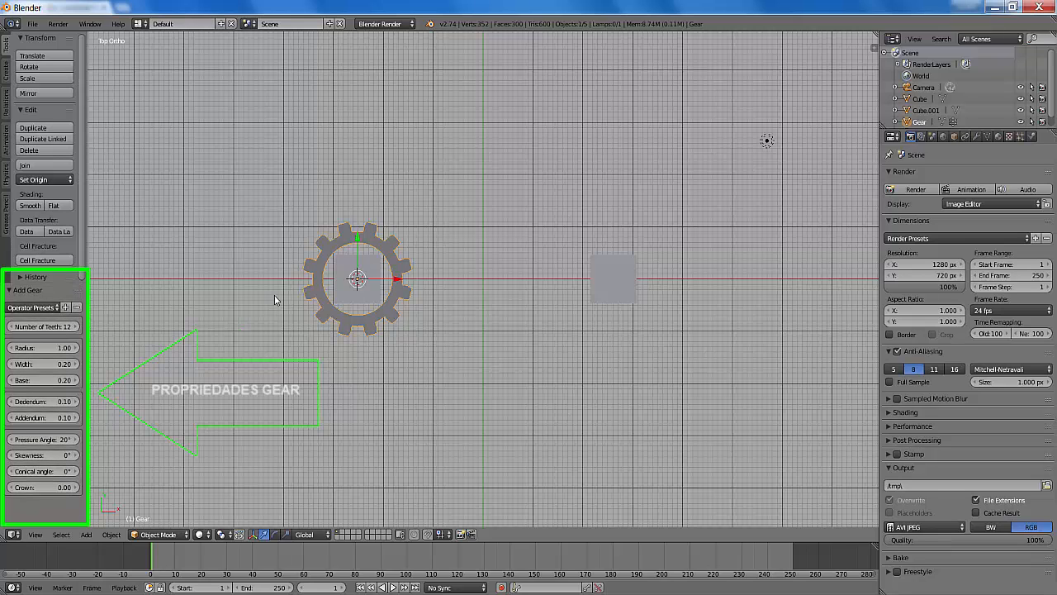
pyautogui.click(61, 440)
pyautogui.write('35')
pyautogui.press('Return')
pyautogui.scroll(3, 417, 331)
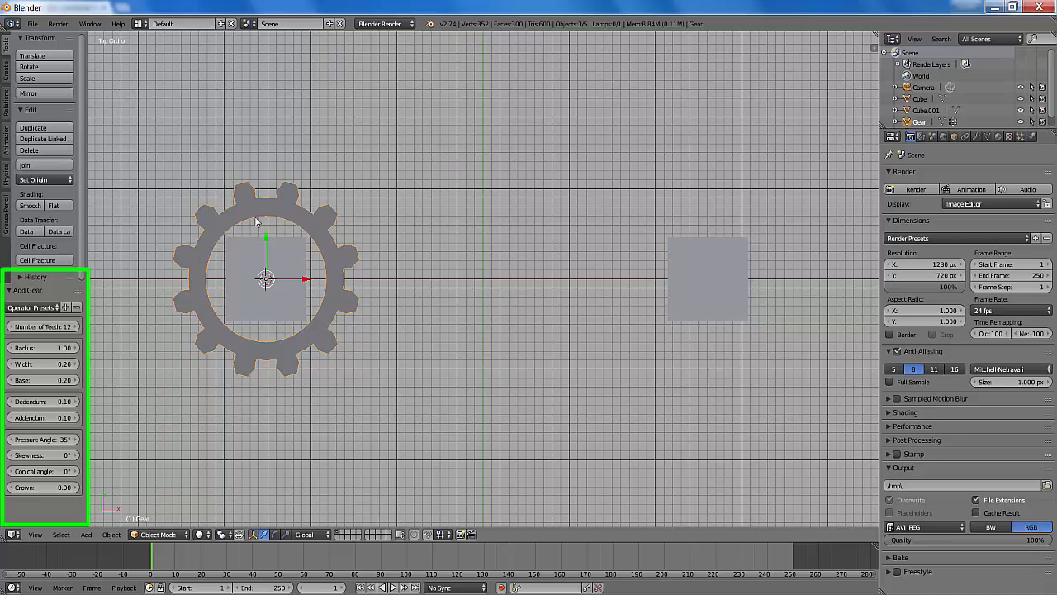
# - Save the gear settings as an operator preset named "12 pontos"
pyautogui.click(65, 309)
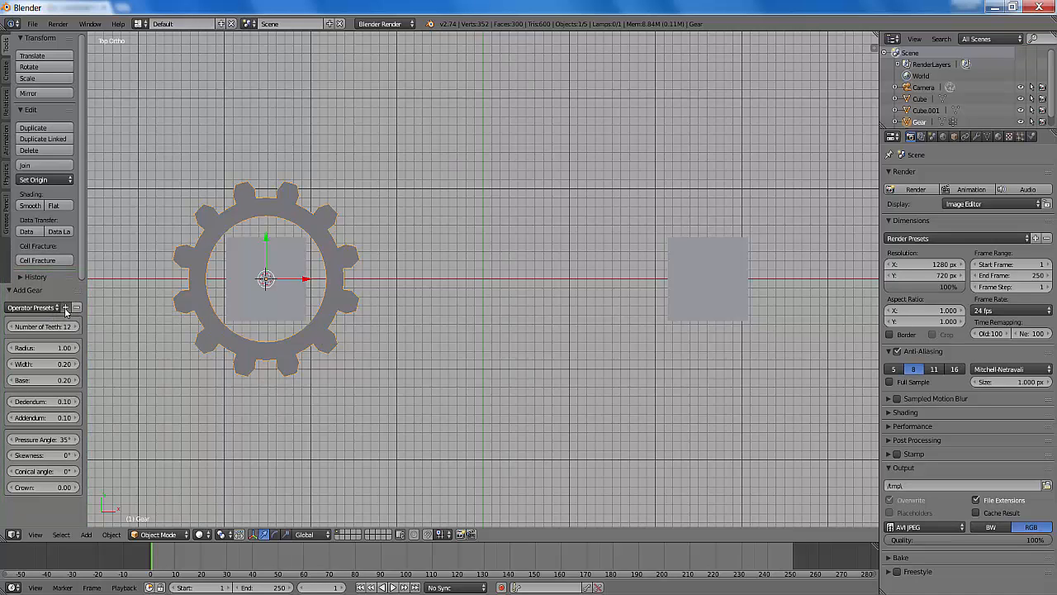
pyautogui.click(103, 322)
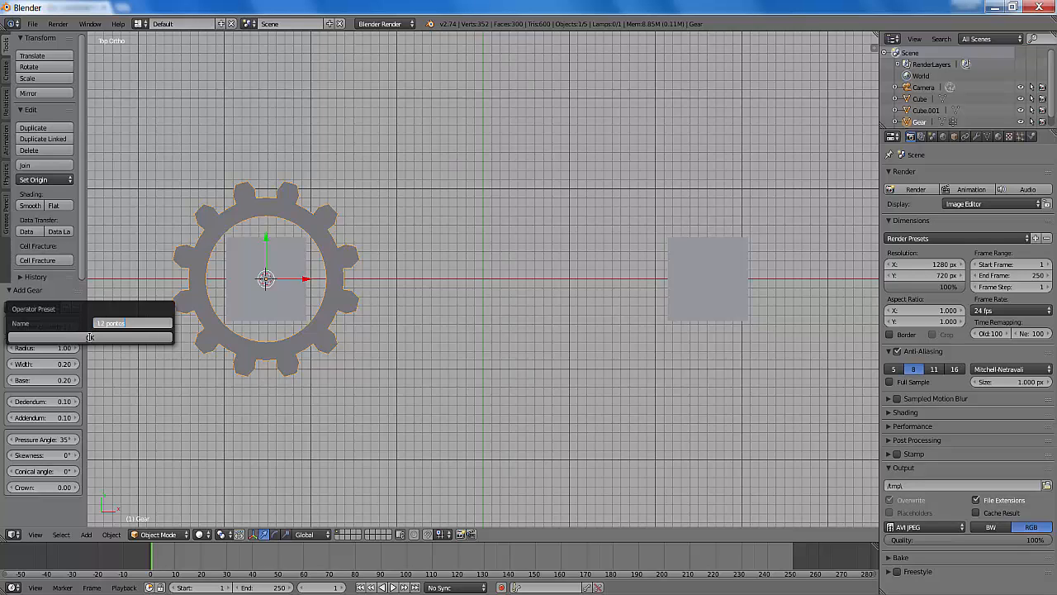
pyautogui.click(89, 337)
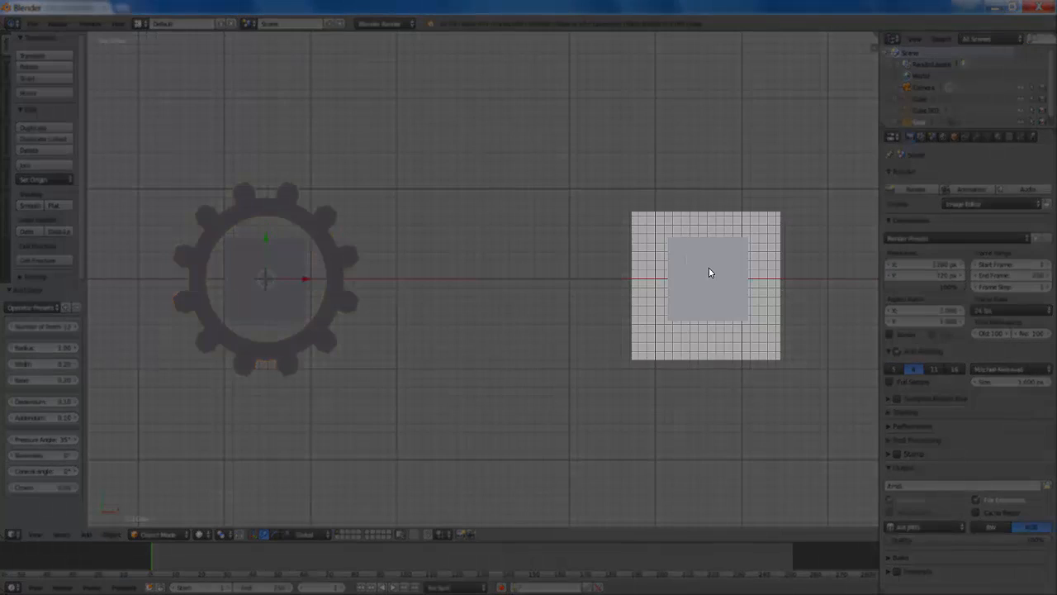
# - Snap the 3D cursor to the duplicated cube on the positive X side and add a second Gear mesh there
pyautogui.rightClick(708, 272)
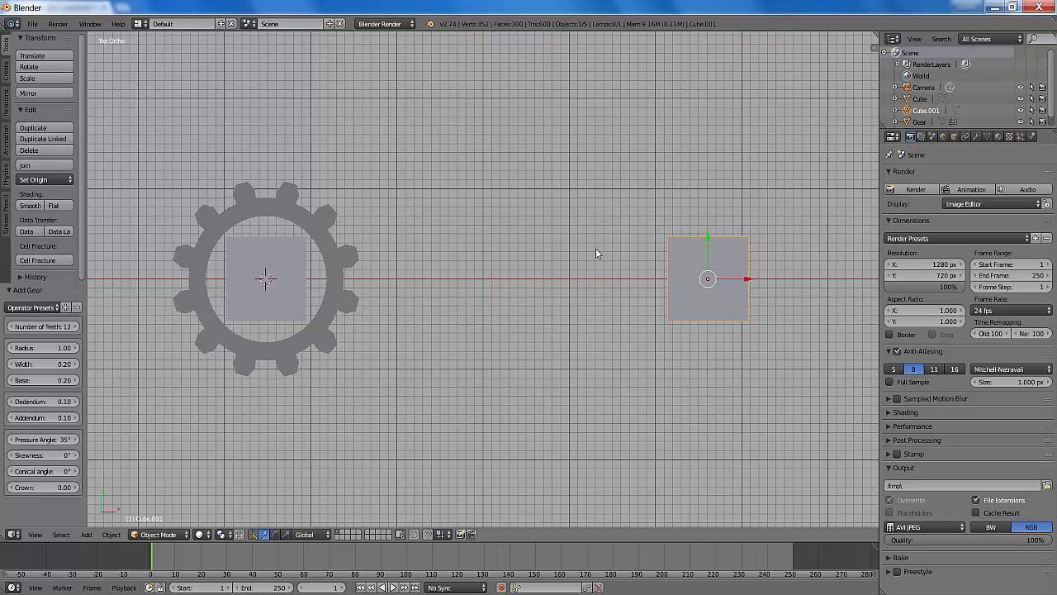
pyautogui.hotkey('shift', 's')
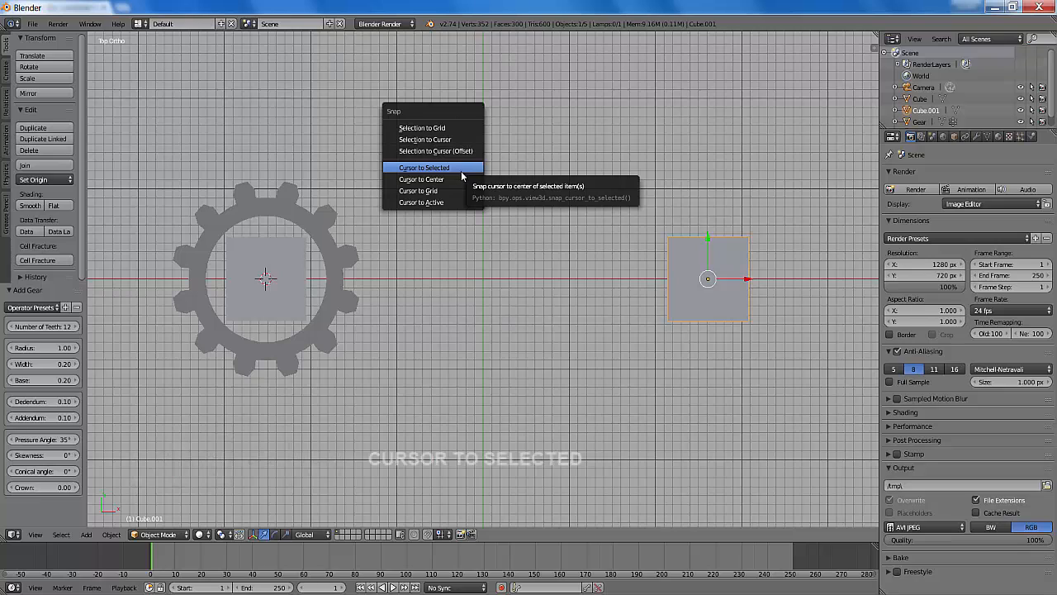
pyautogui.click(461, 169)
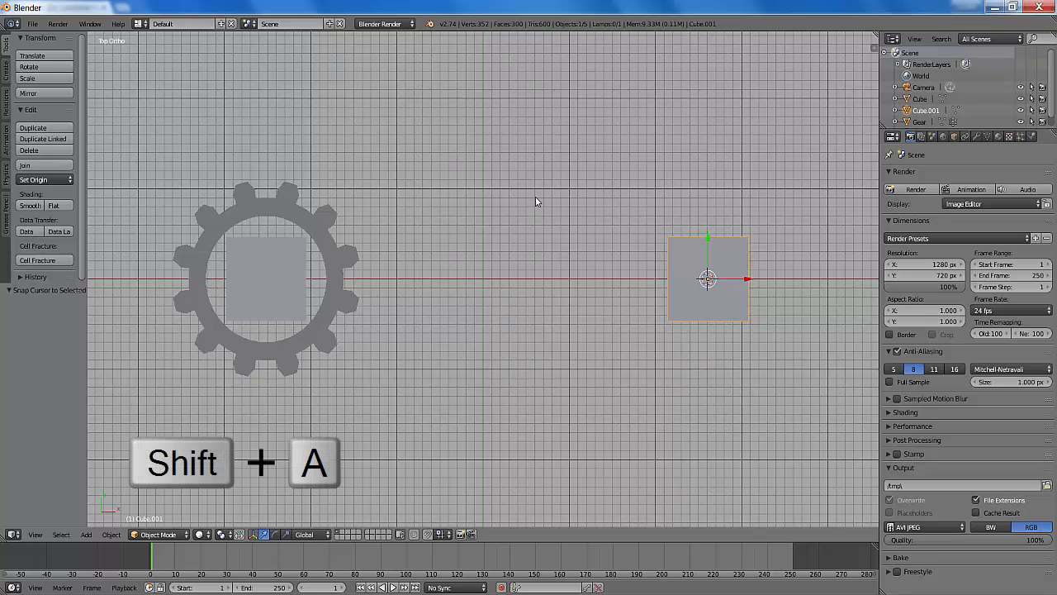
pyautogui.hotkey('shift', 'a')
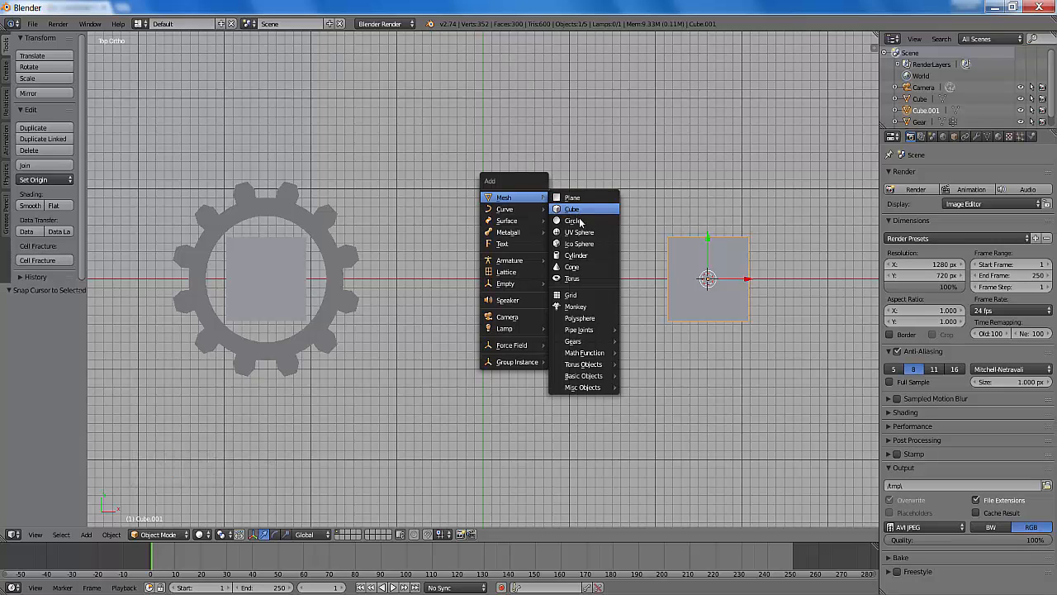
pyautogui.moveTo(594, 341)
pyautogui.click(641, 344)
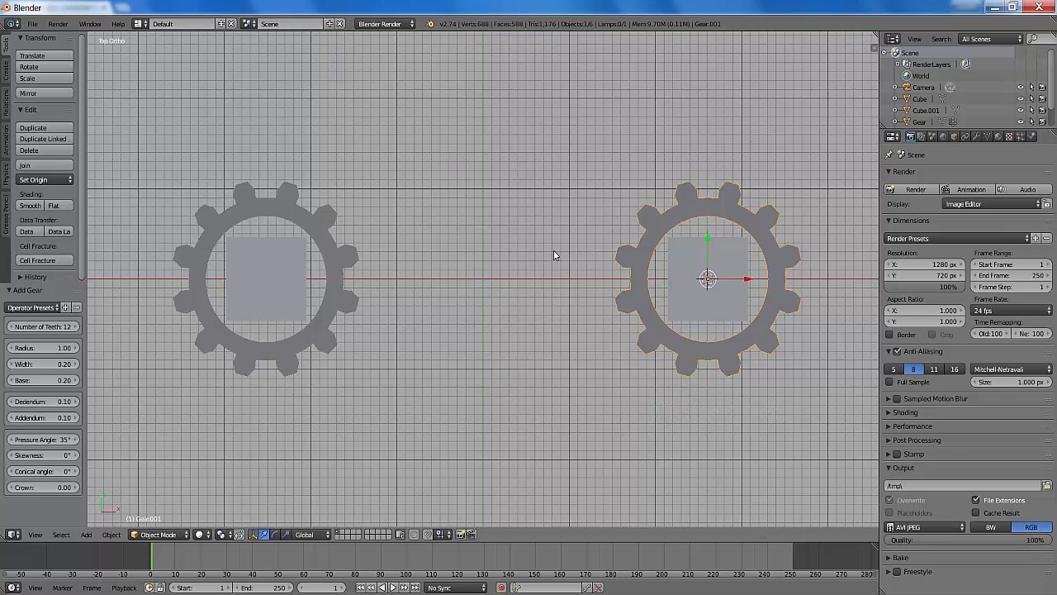
# - Move the positive-X gear together with its cube about -2.97 units along X, beside the other gear
pyautogui.scroll(-2, 553, 252)
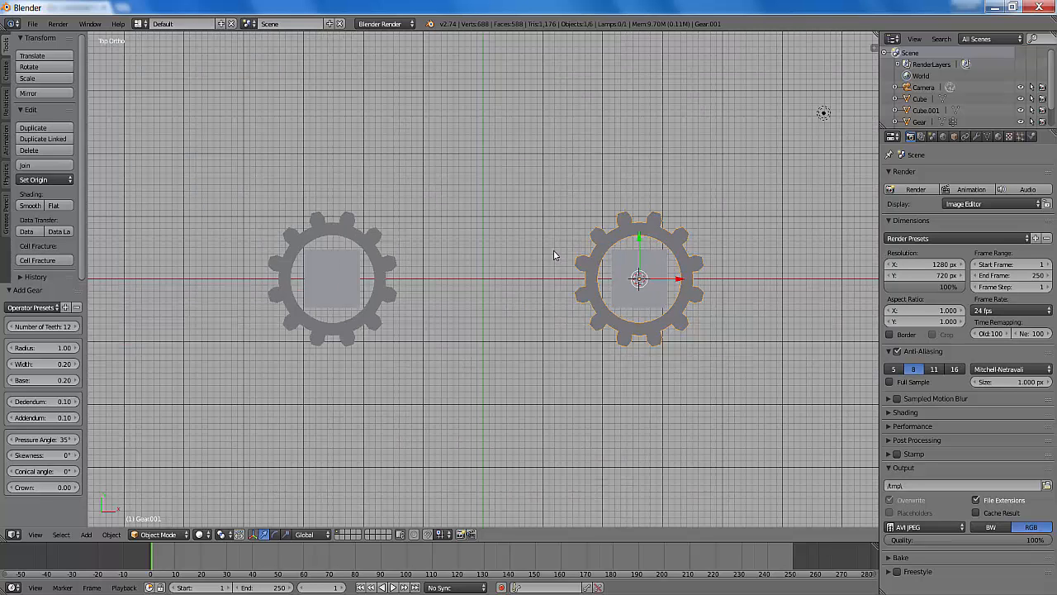
pyautogui.rightClick(652, 296)
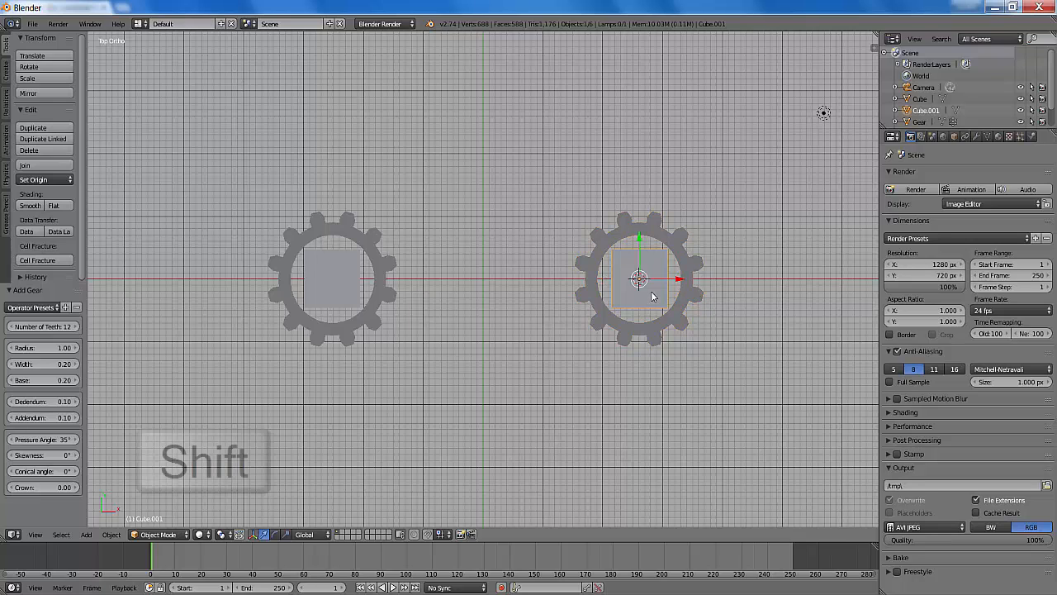
pyautogui.keyDown('shift'); pyautogui.rightClick(694, 275); pyautogui.keyUp('shift')
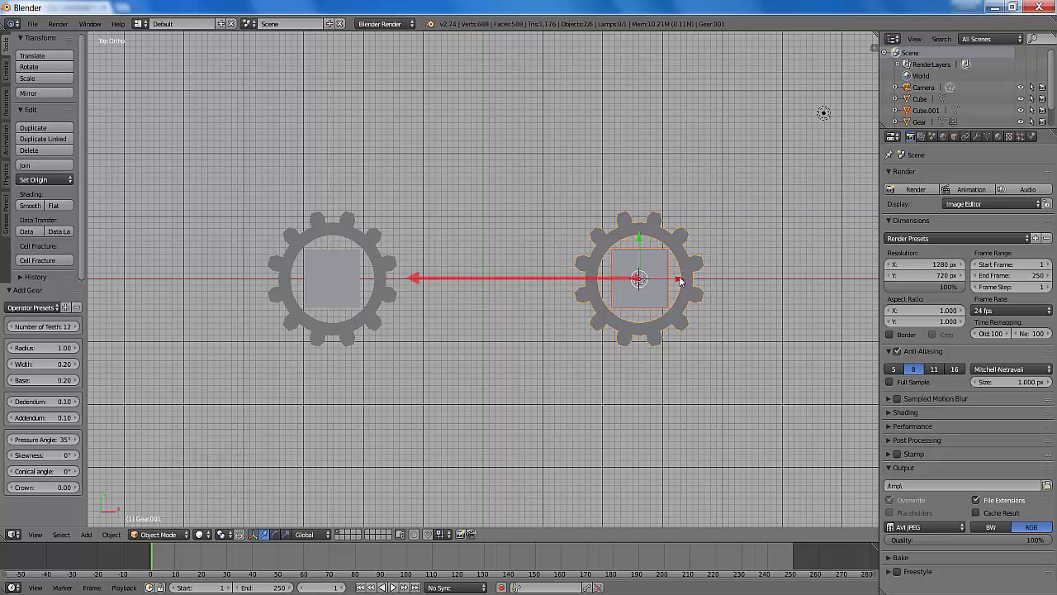
pyautogui.moveTo(679, 281); pyautogui.dragTo(502, 285)
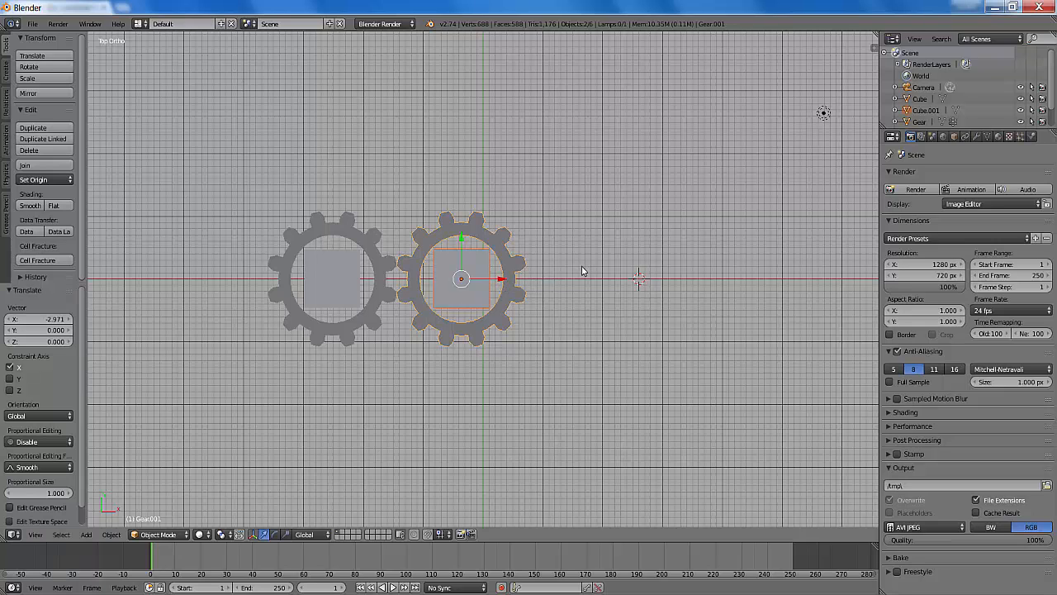
# - Rotate only the moved gear about -15.3° around the global Z axis so its teeth line up with the other gear's gaps
pyautogui.press('a')
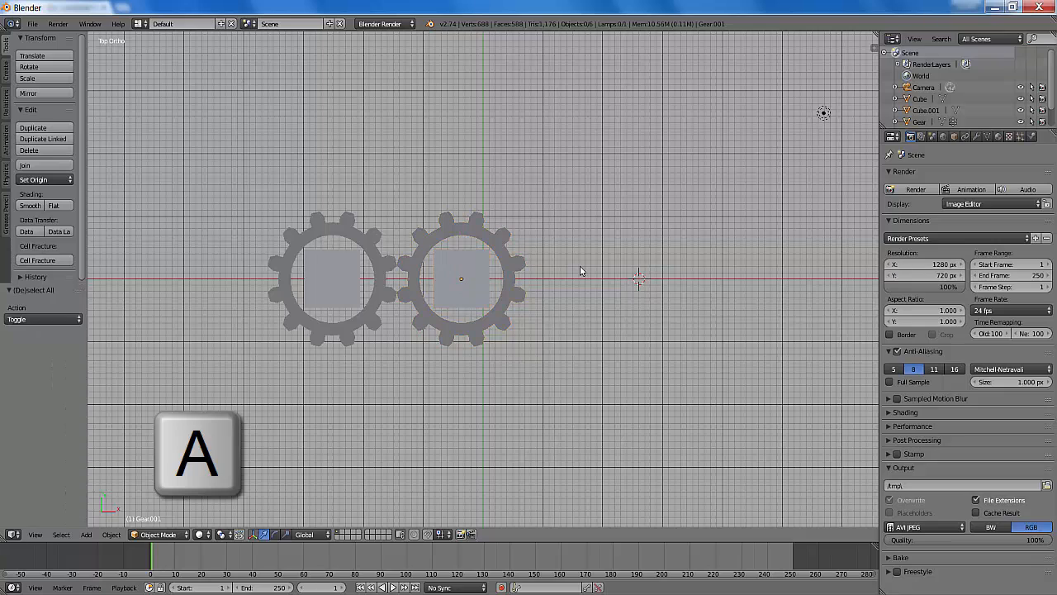
pyautogui.rightClick(518, 270)
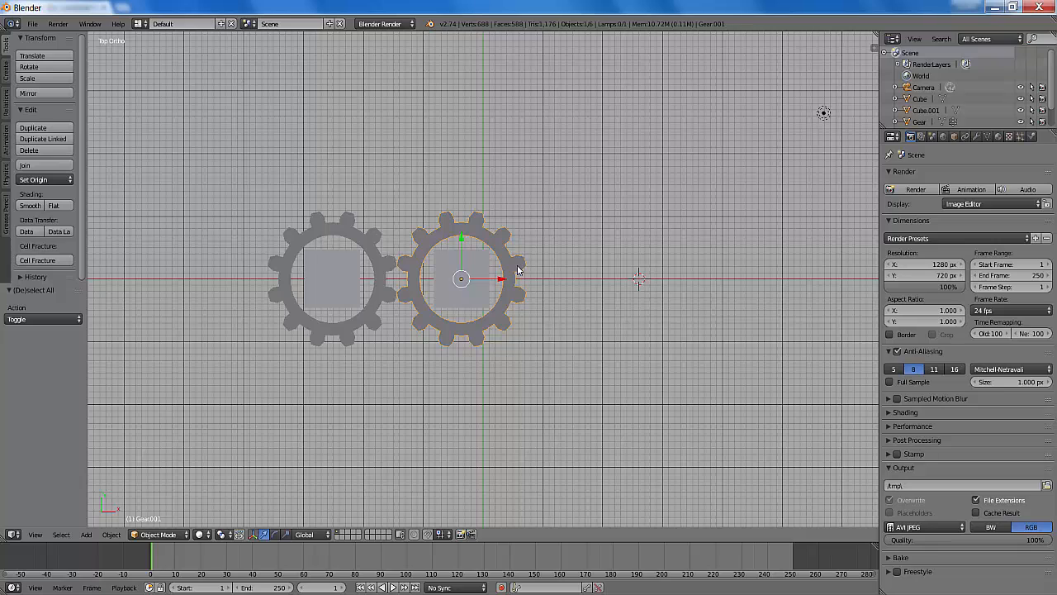
pyautogui.press('r')
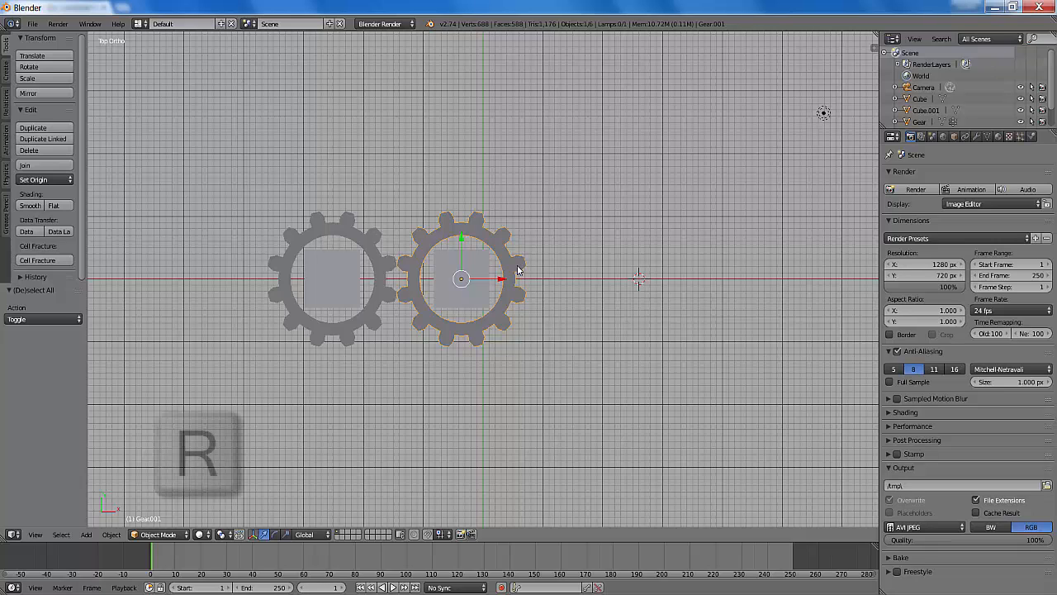
pyautogui.press('z')
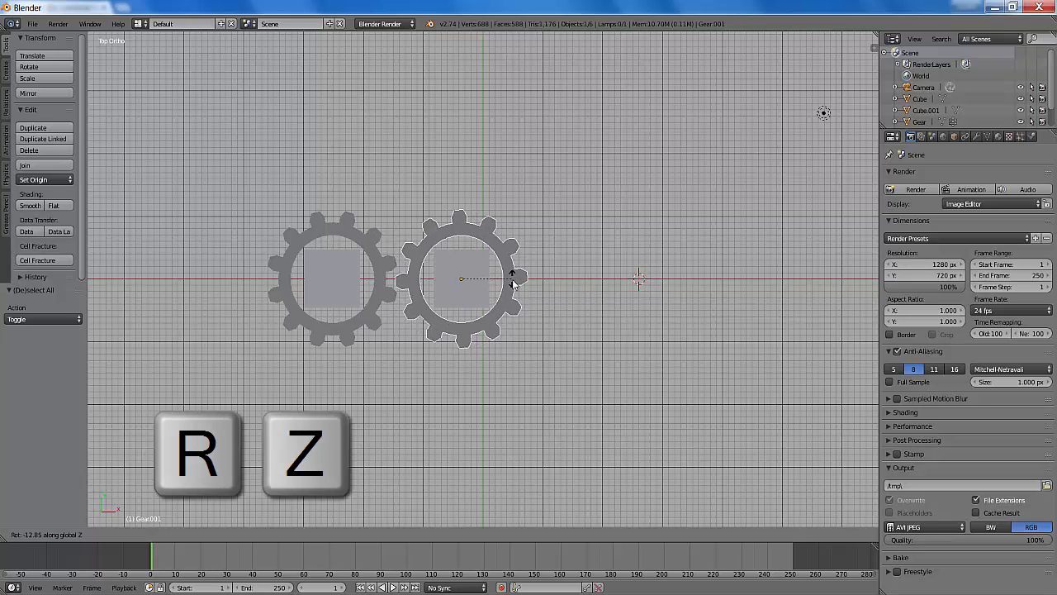
pyautogui.click(512, 282)
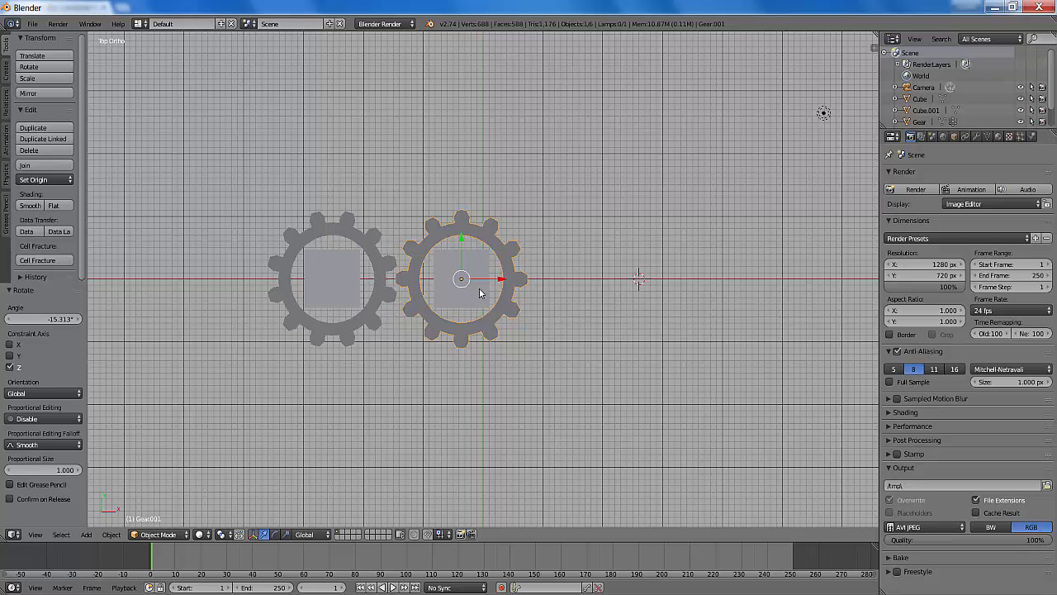
# - Shift the rotated gear and its cube about -0.14 units along X to mesh the teeth, and clear the selection
pyautogui.hotkey('shift', ']')
pyautogui.moveTo(503, 281); pyautogui.dragTo(493, 284)
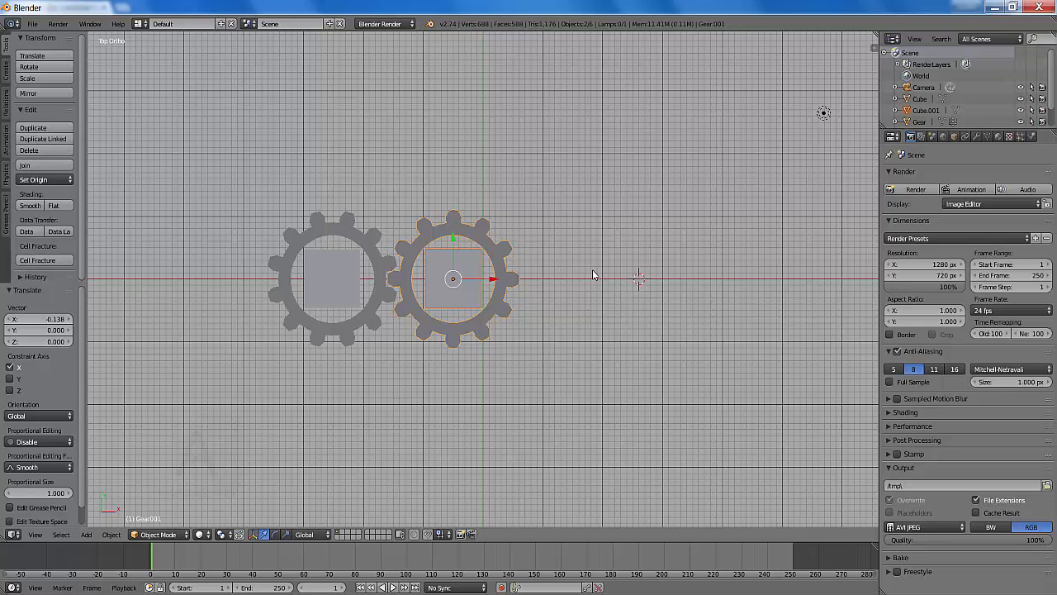
pyautogui.press('a')
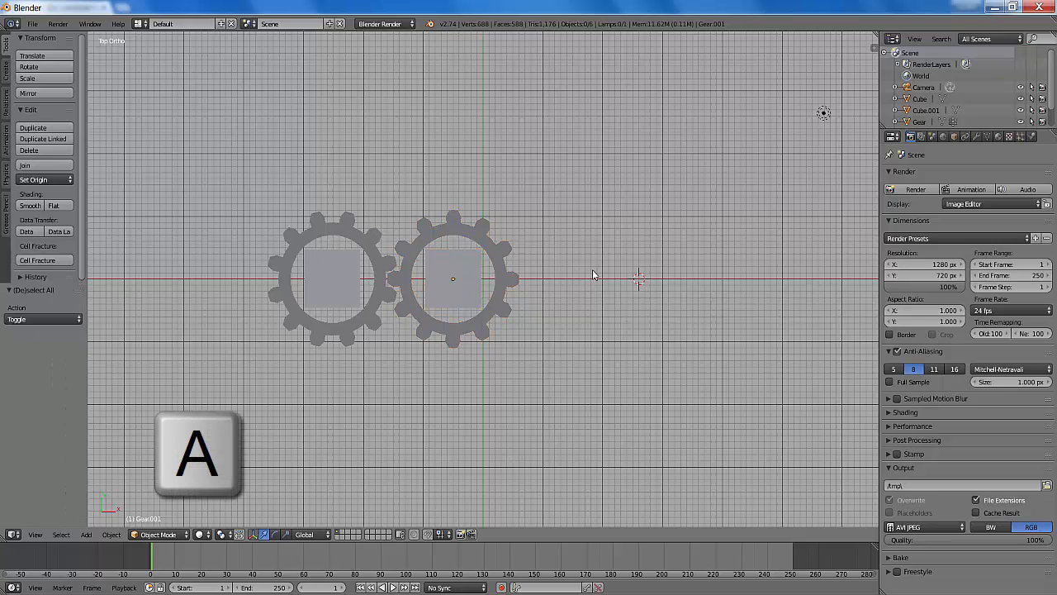
# - Select both gears without their cubes and raise them about 2.63 units along Z in the front view
pyautogui.rightClick(337, 339)
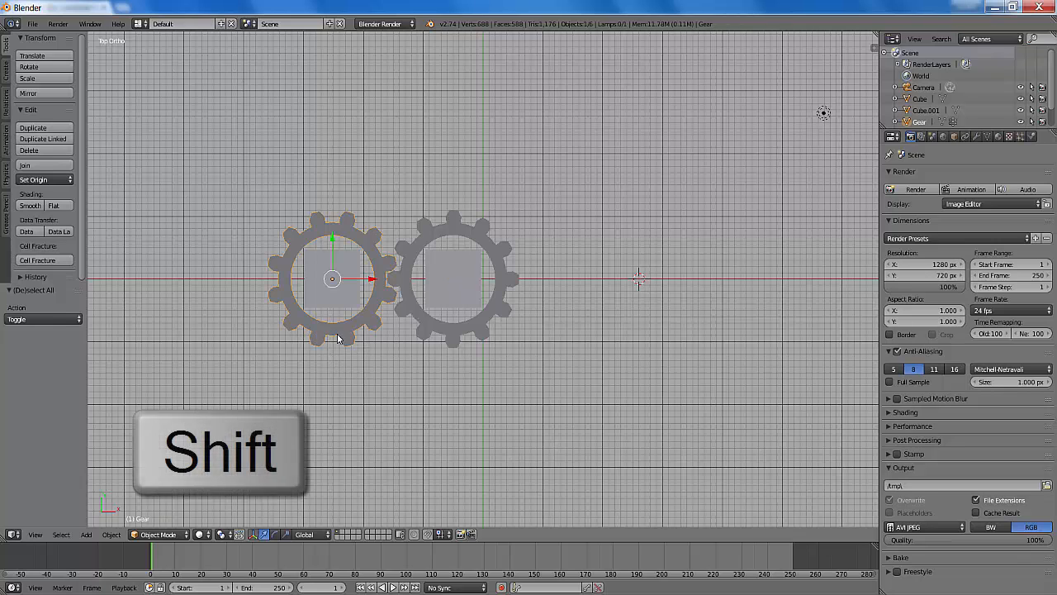
pyautogui.keyDown('shift'); pyautogui.rightClick(456, 334); pyautogui.keyUp('shift')
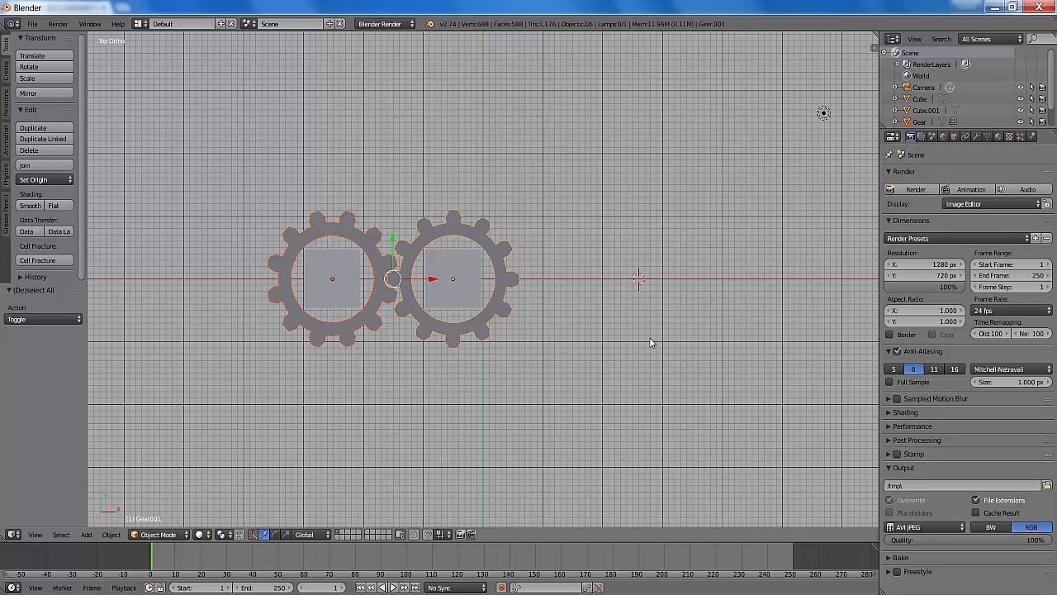
pyautogui.press('KP_1')
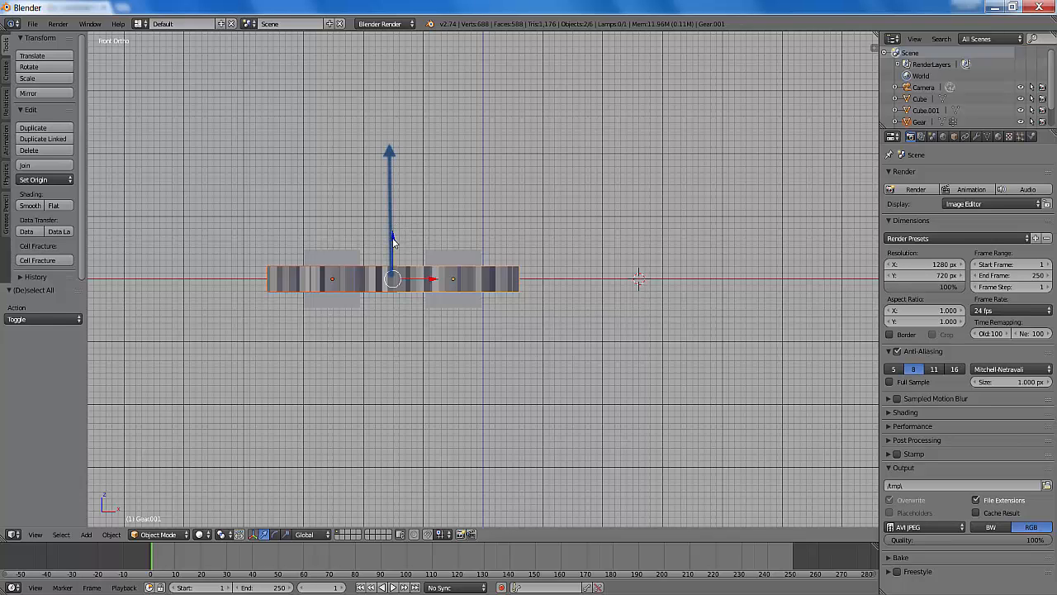
pyautogui.moveTo(392, 237); pyautogui.dragTo(410, 73)
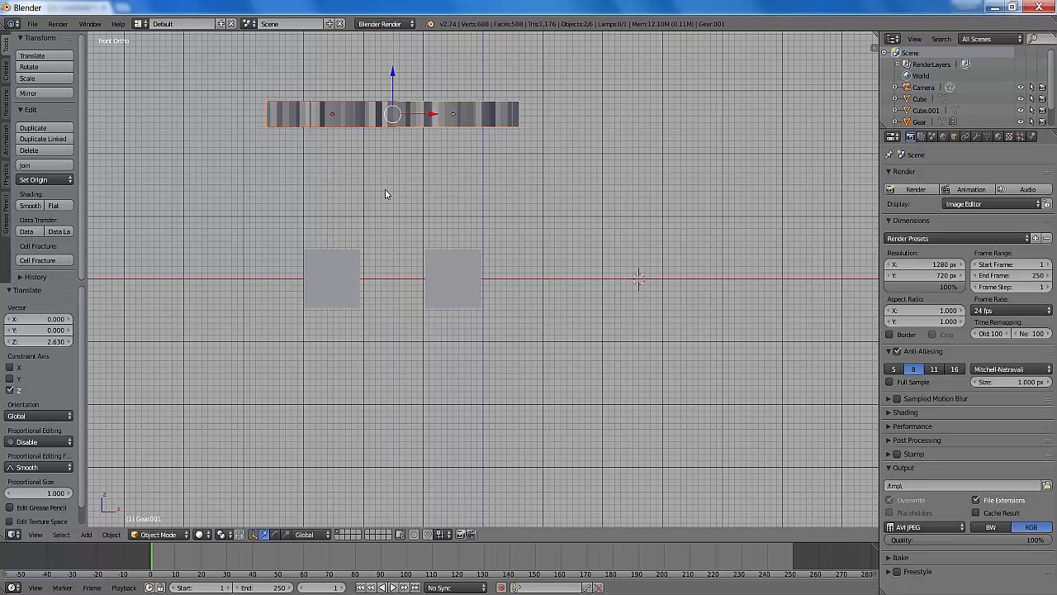
# - Make the negative-X cube and the gear above it active rigid bodies, with the gear as the active object
pyautogui.moveTo(385, 189); pyautogui.dragTo(401, 215, button='middle')
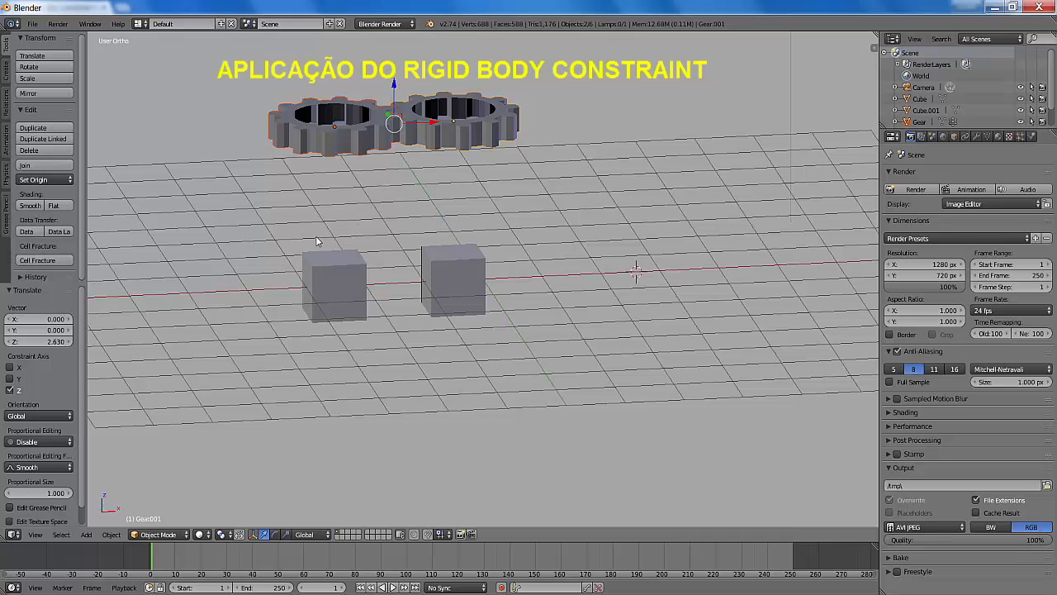
pyautogui.rightClick(337, 288)
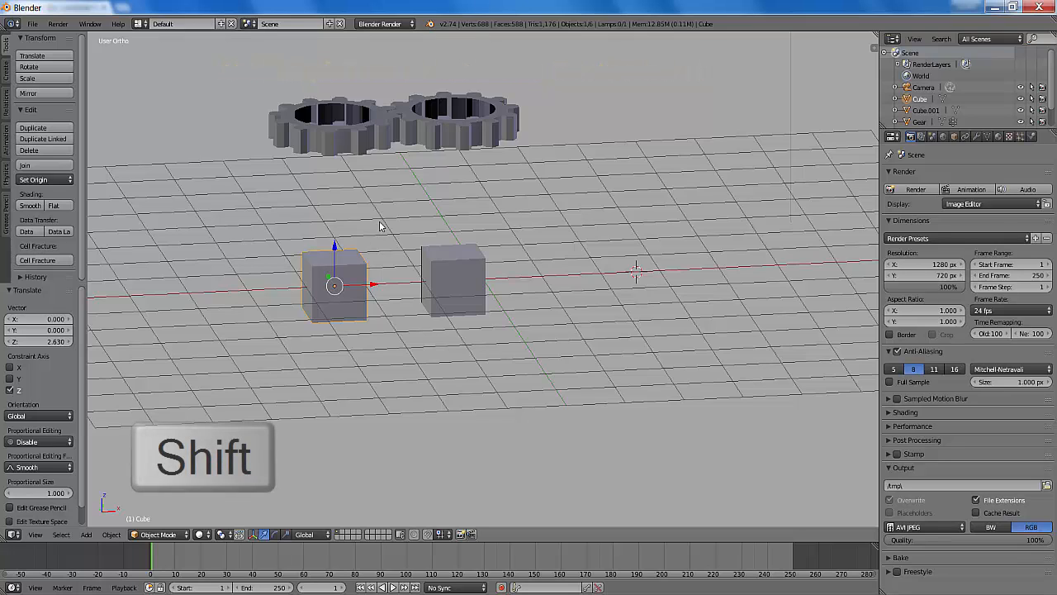
pyautogui.keyDown('shift'); pyautogui.rightClick(309, 142); pyautogui.keyUp('shift')
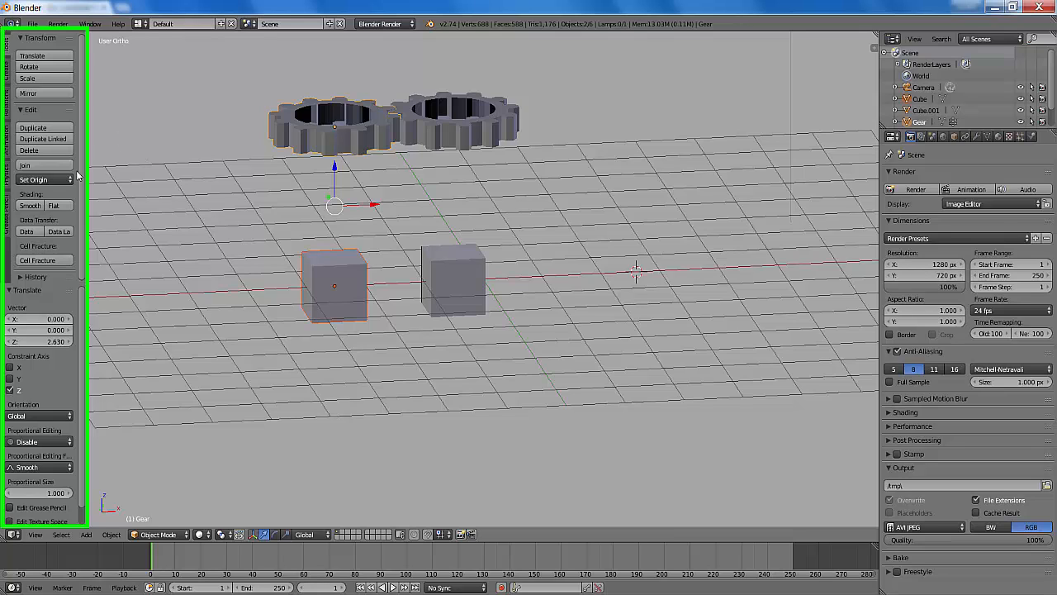
pyautogui.click(6, 179)
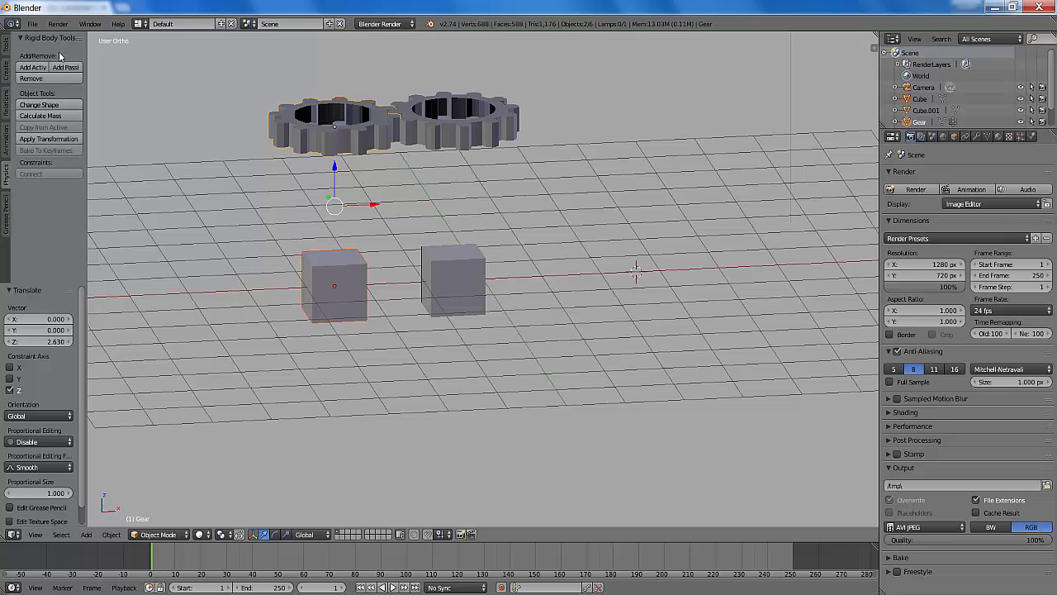
pyautogui.click(43, 69)
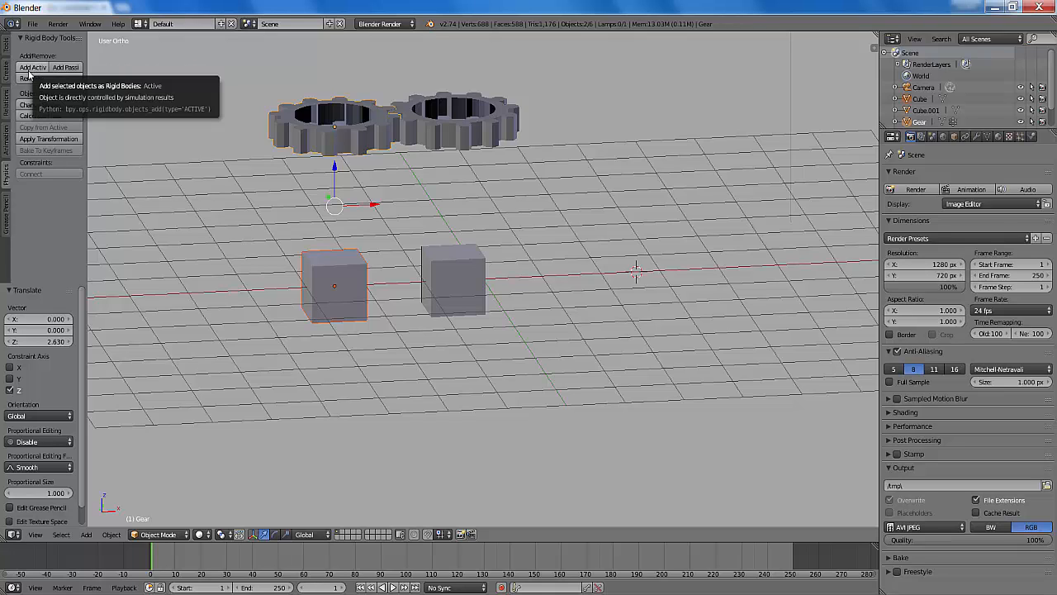
pyautogui.click(29, 70)
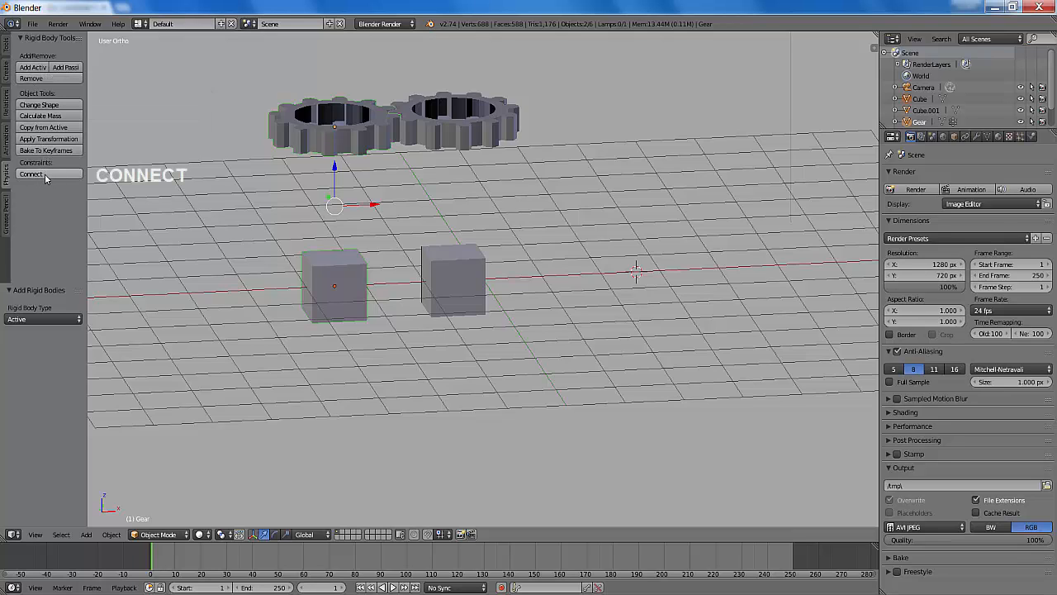
# - Connect the selected cube and gear with a rigid body constraint of type Hinge
pyautogui.click(43, 174)
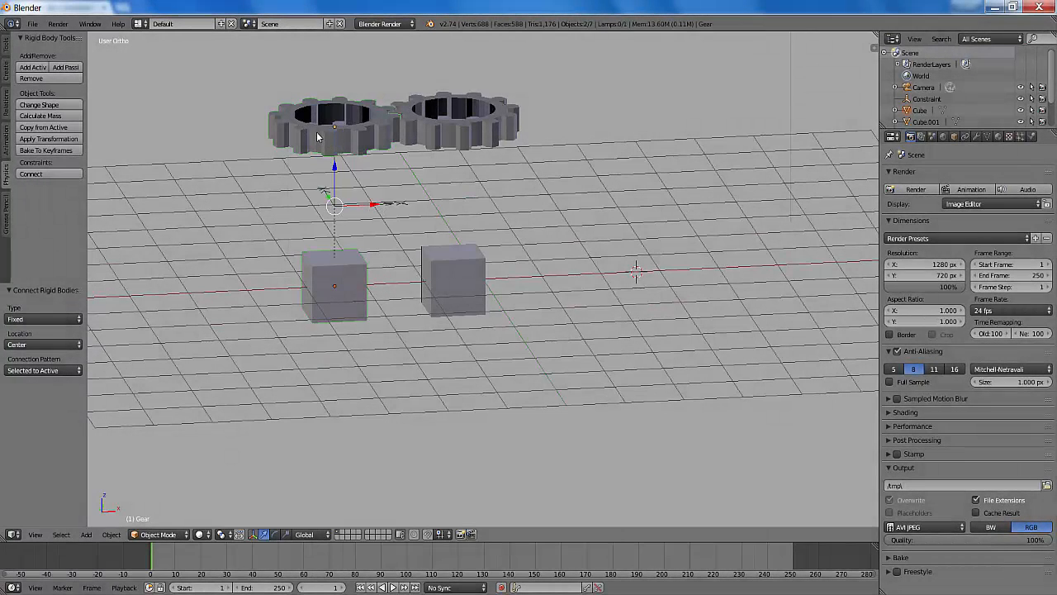
pyautogui.click(46, 319)
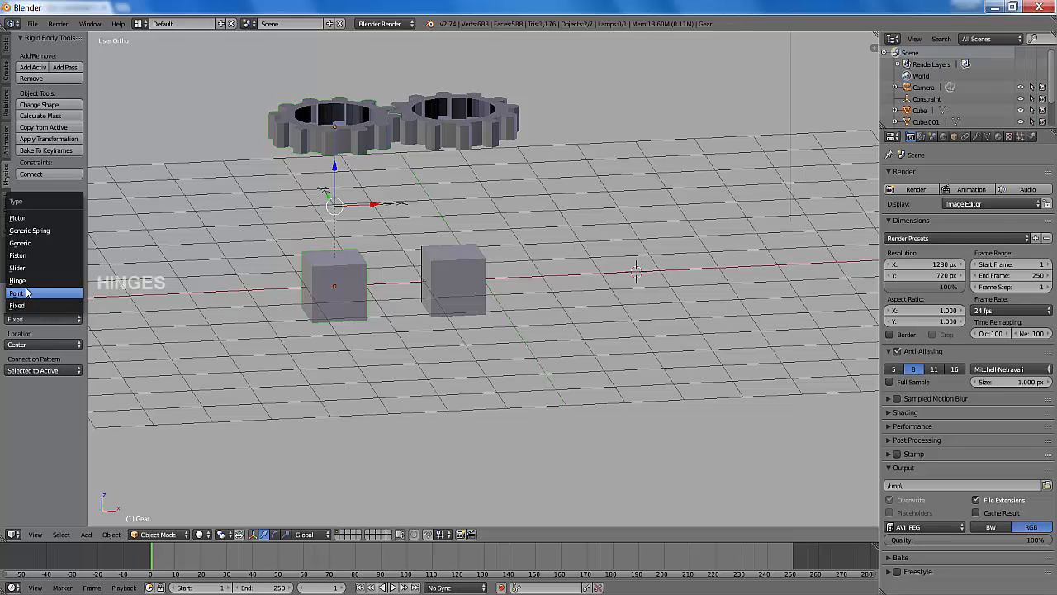
pyautogui.click(31, 284)
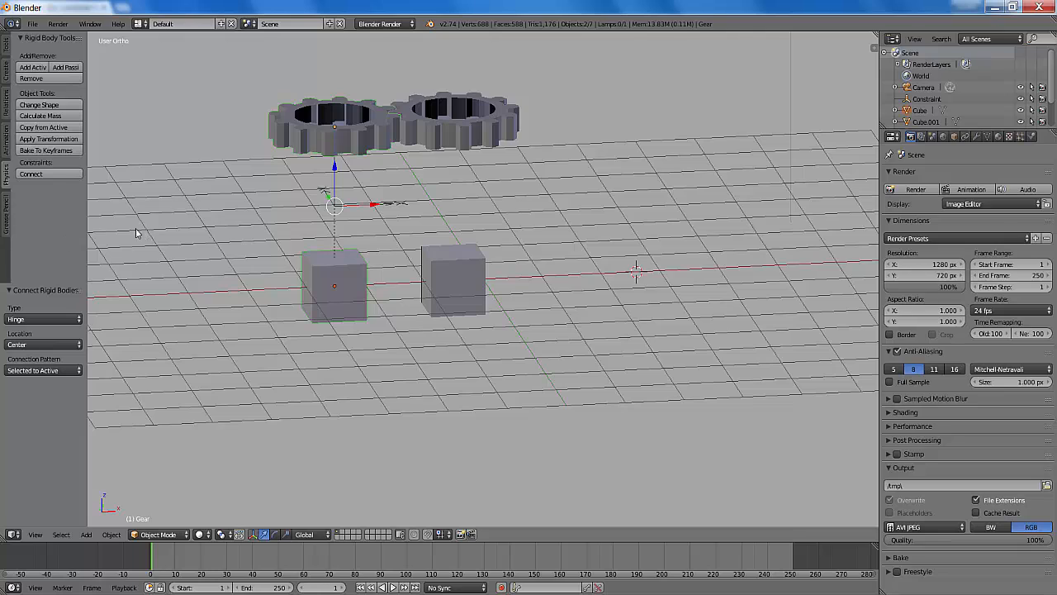
# - Reapply Active rigid bodies to the same cube and gear and connect them with a second constraint of type Motor
pyautogui.click(36, 70)
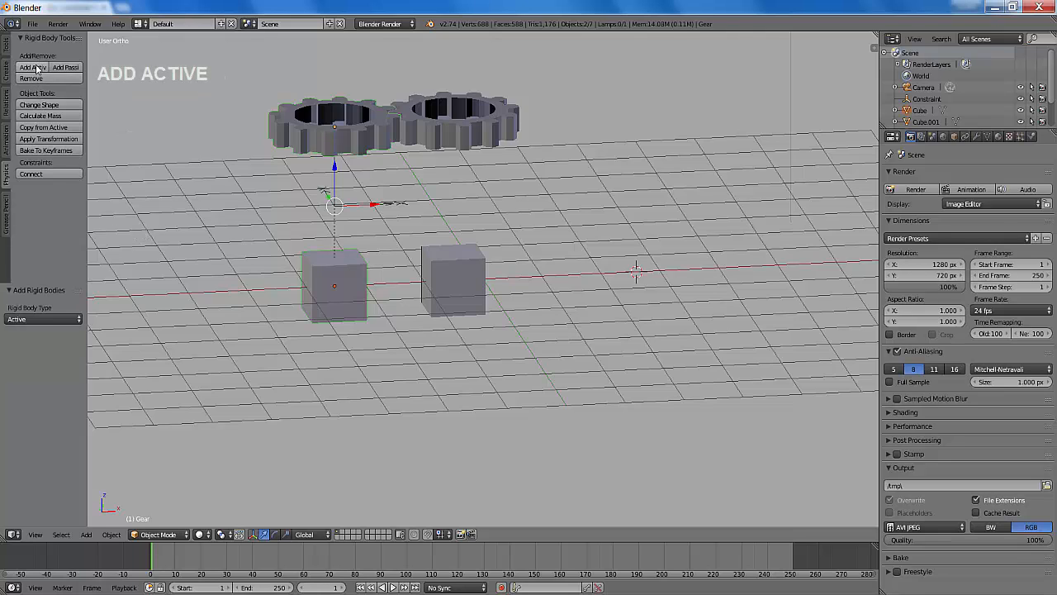
pyautogui.click(38, 173)
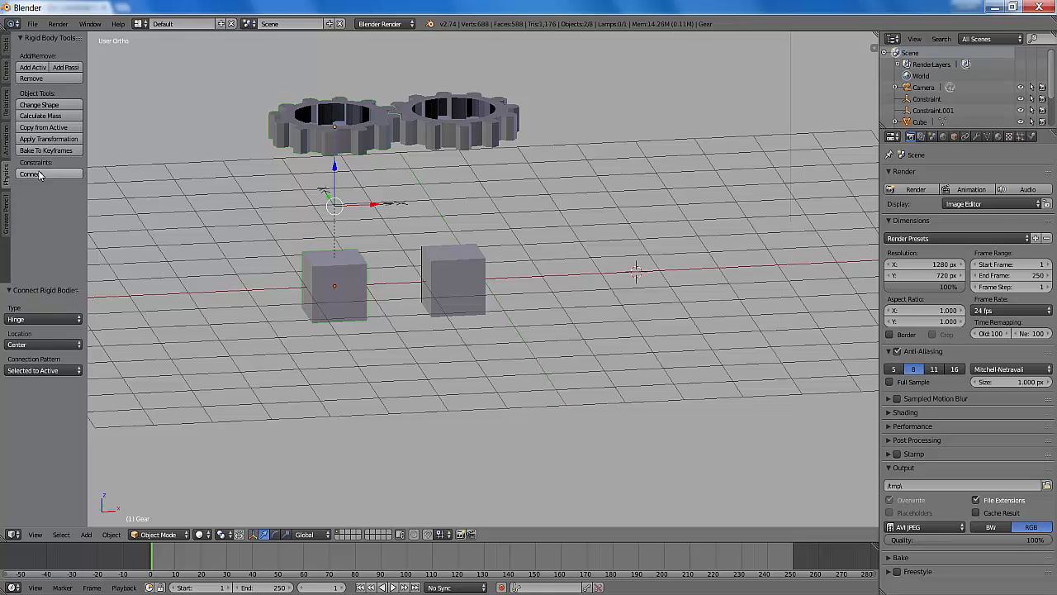
pyautogui.click(28, 319)
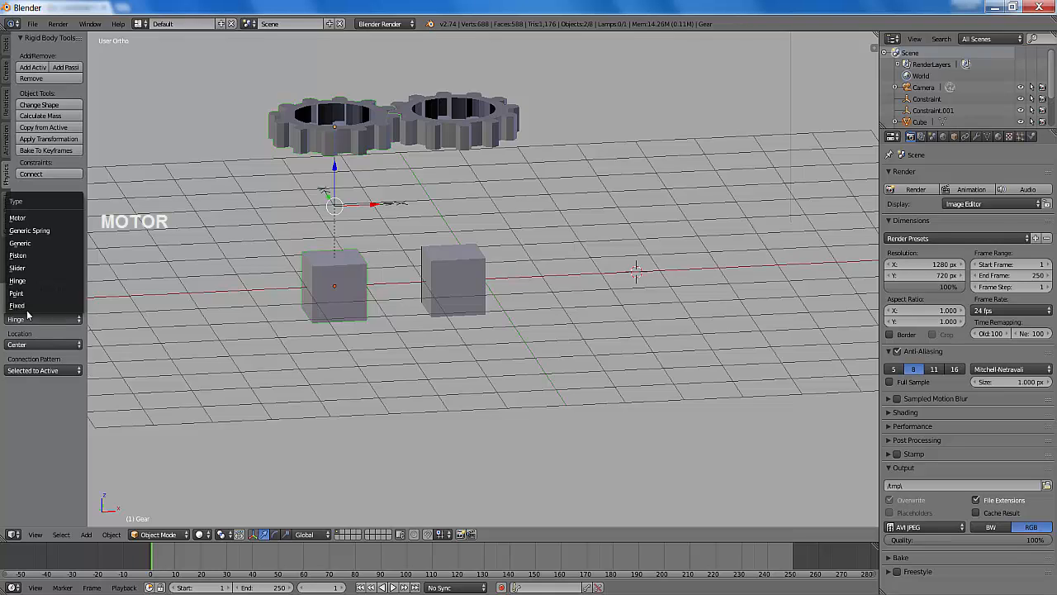
pyautogui.click(28, 218)
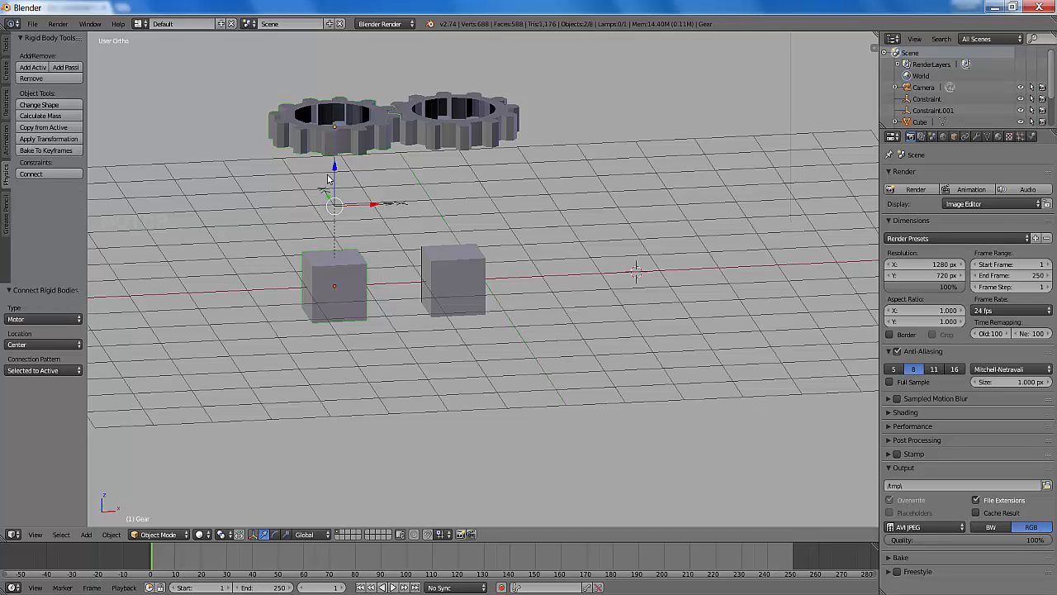
# - Set the negative-X cube's rigid body type to Passive in its physics settings
pyautogui.rightClick(348, 273)
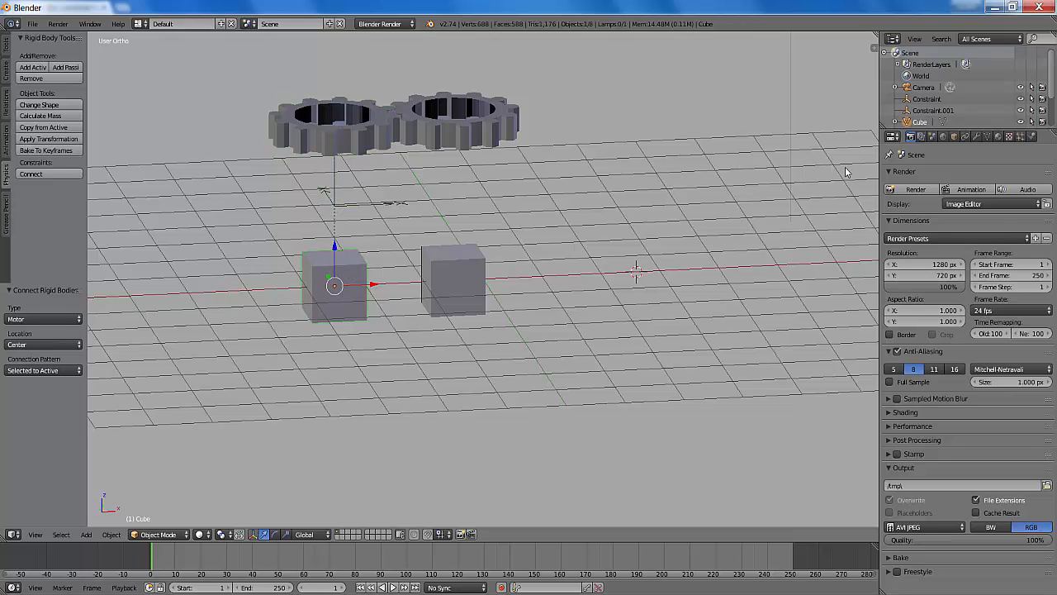
pyautogui.click(1032, 137)
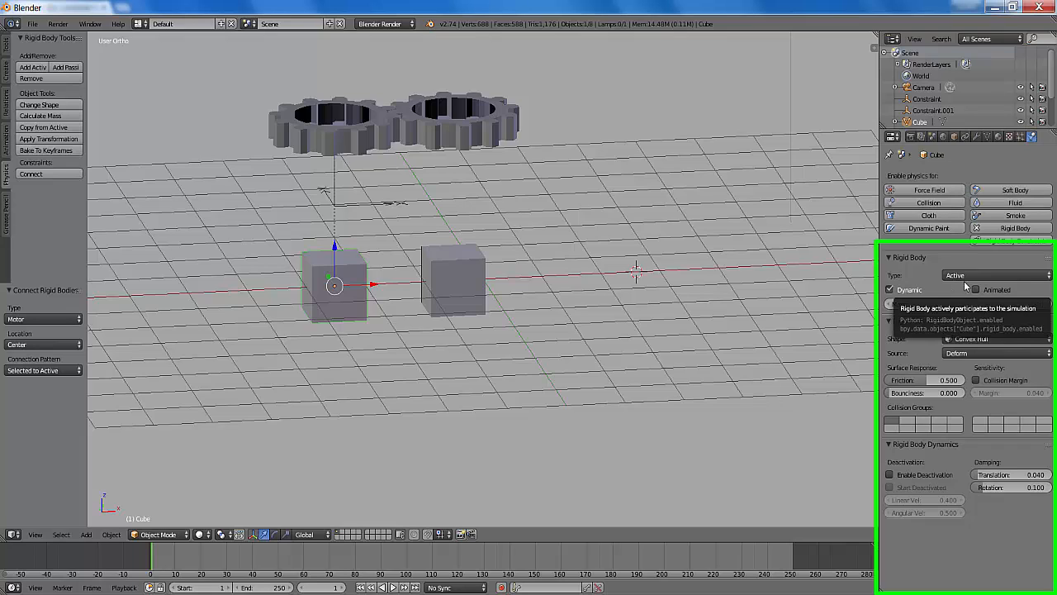
pyautogui.click(990, 276)
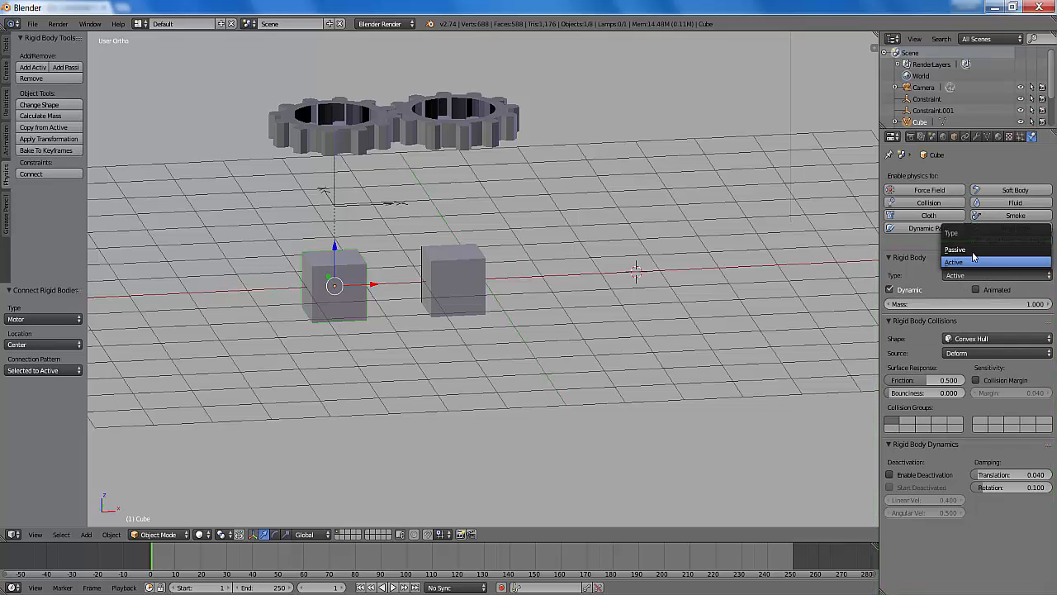
pyautogui.click(974, 251)
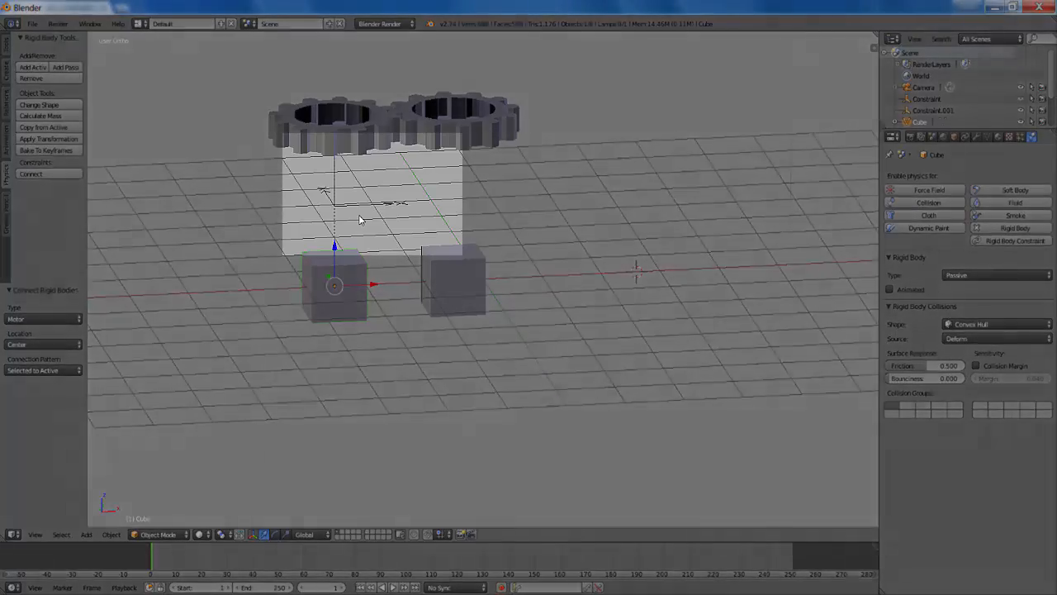
# - Enable the angular motor on the Motor constraint between the negative-X cube and its gear
pyautogui.scroll(1, 359, 219)
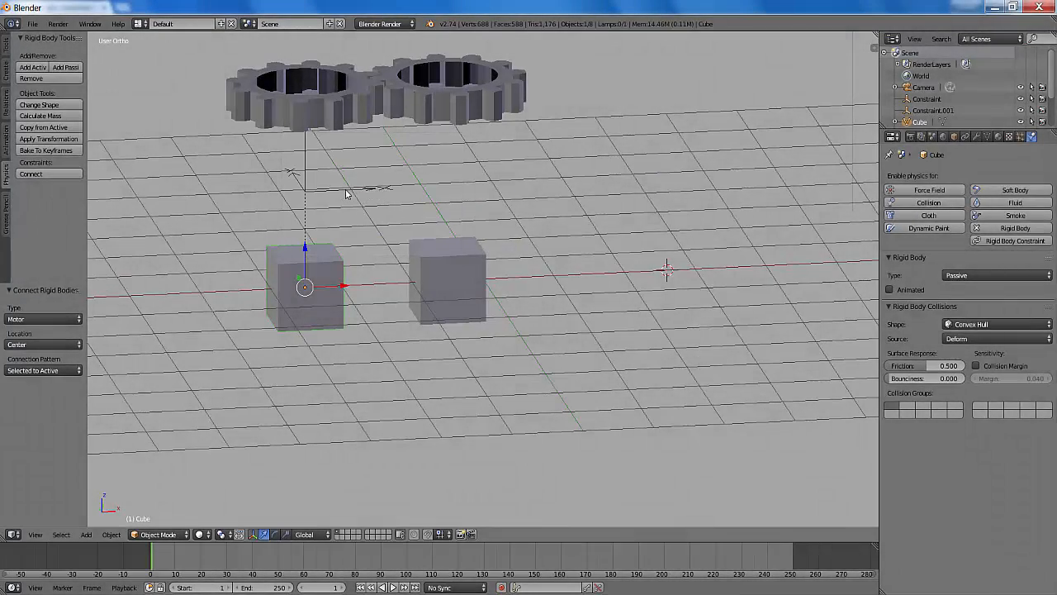
pyautogui.rightClick(347, 194)
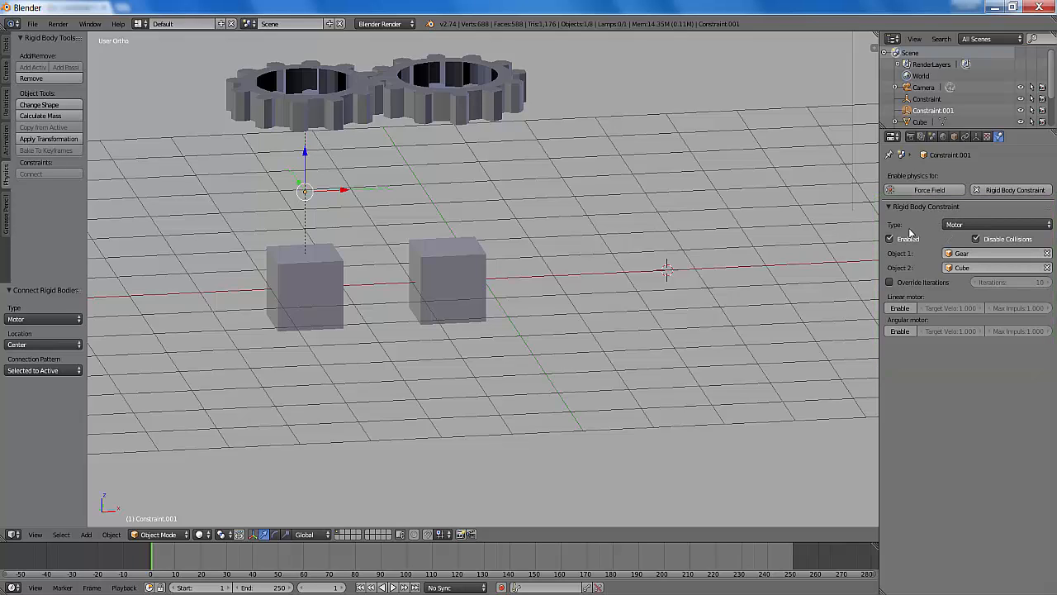
pyautogui.click(901, 332)
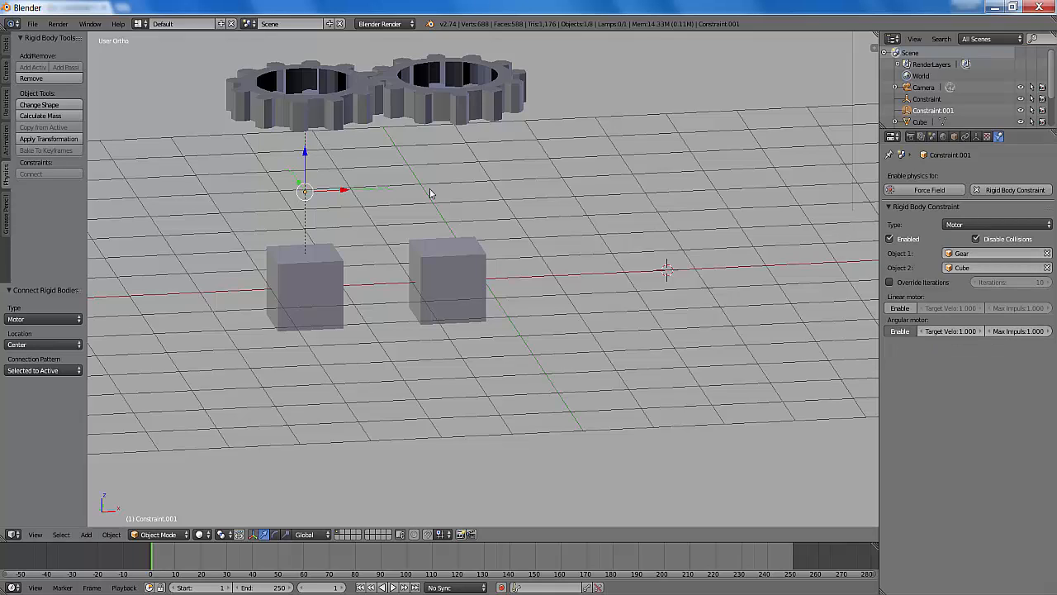
# - Rotate the Motor constraint freehand by about -91.3° in the current view
pyautogui.press('r')
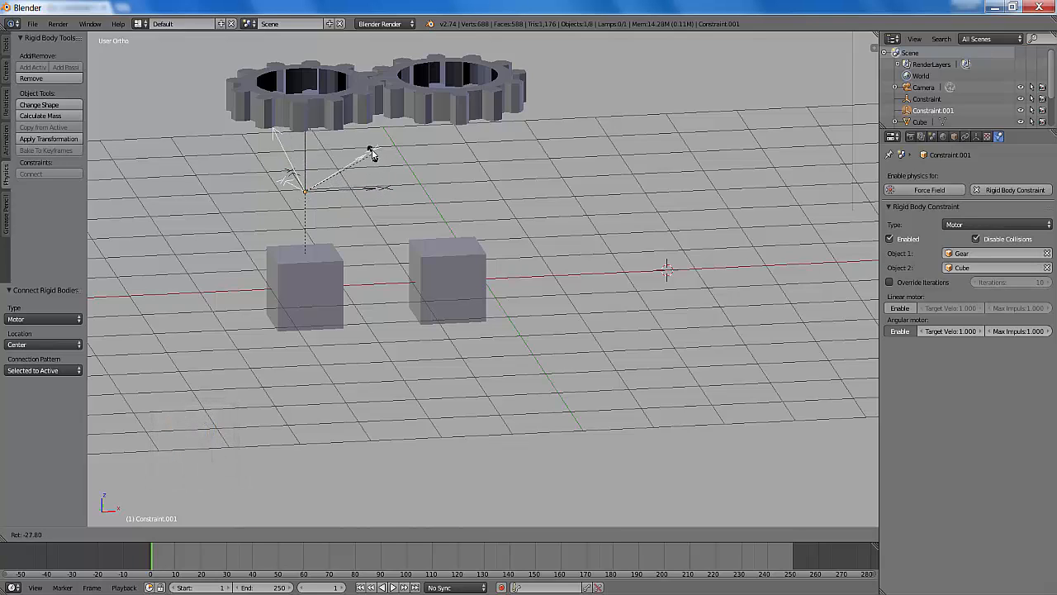
pyautogui.click(304, 96)
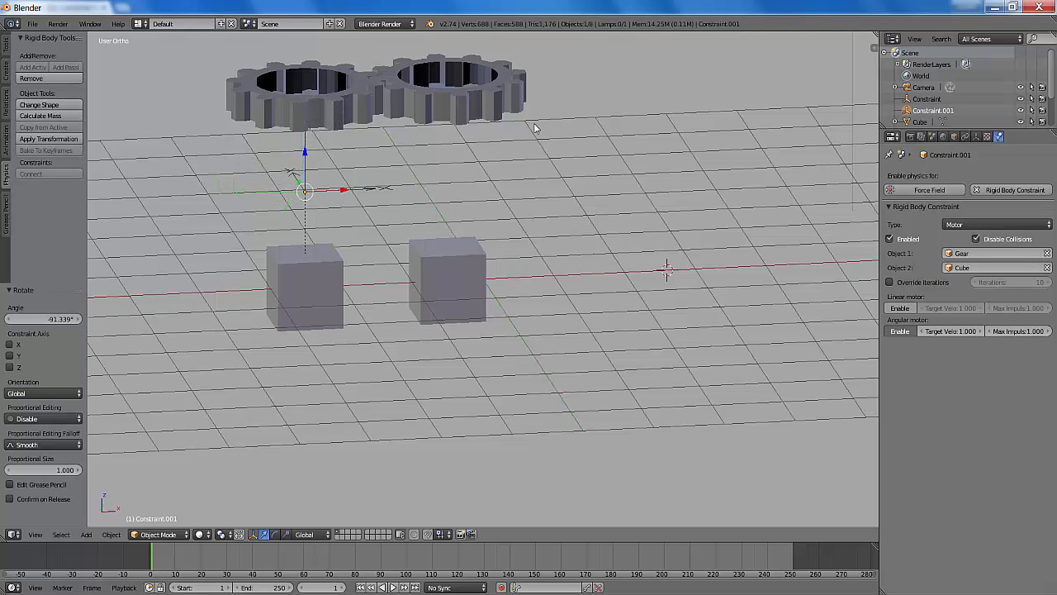
pyautogui.scroll(1, 314, 206)
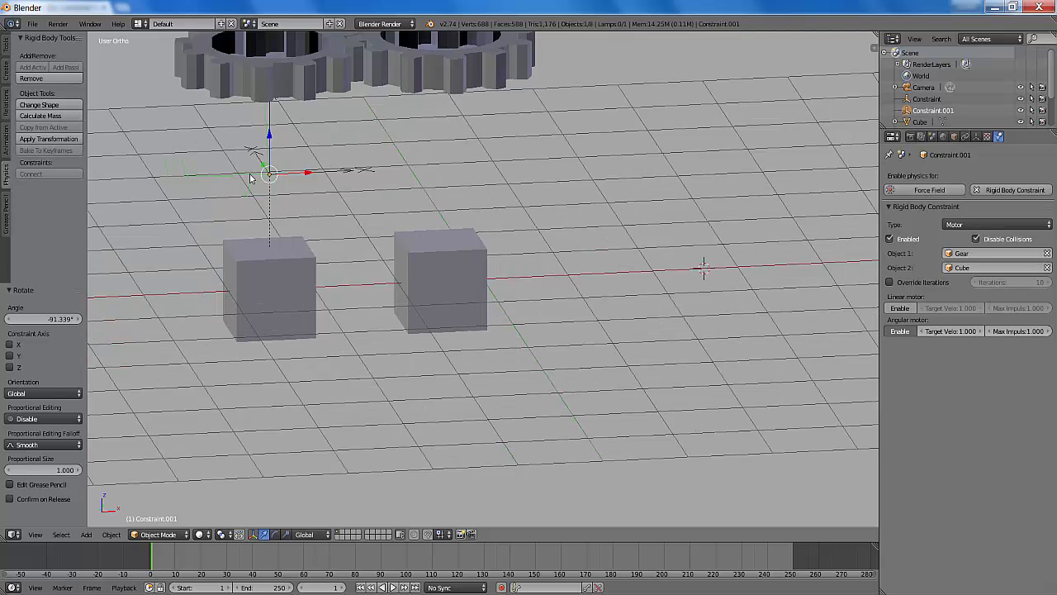
# - Select the Hinge constraint of the negative-X gear and play the simulation to check that gear's rotation, returning to the first frame
pyautogui.rightClick(352, 173)
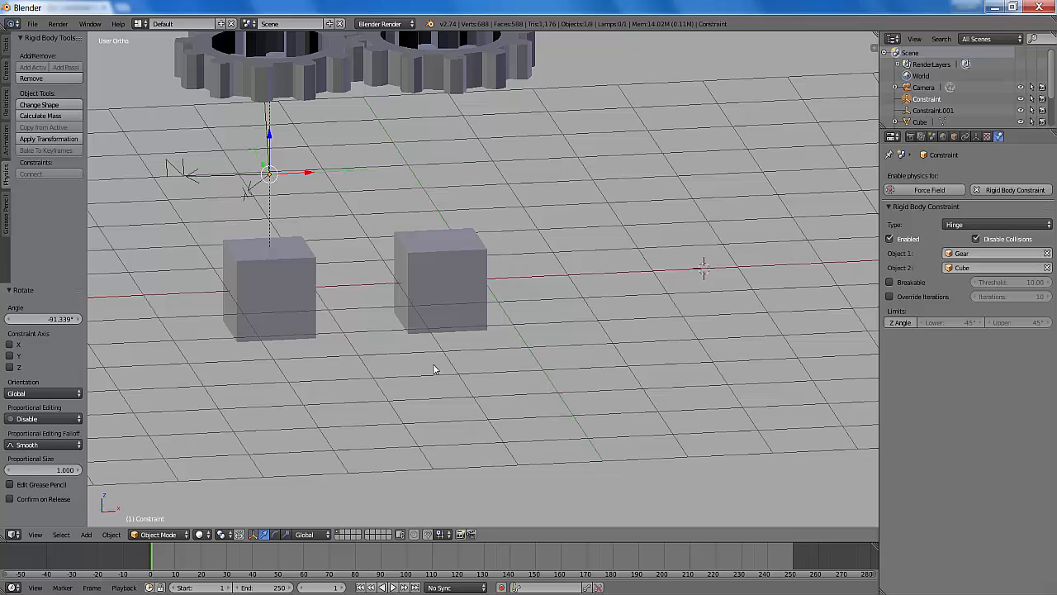
pyautogui.scroll(-1, 434, 369)
pyautogui.scroll(-3, 434, 369)
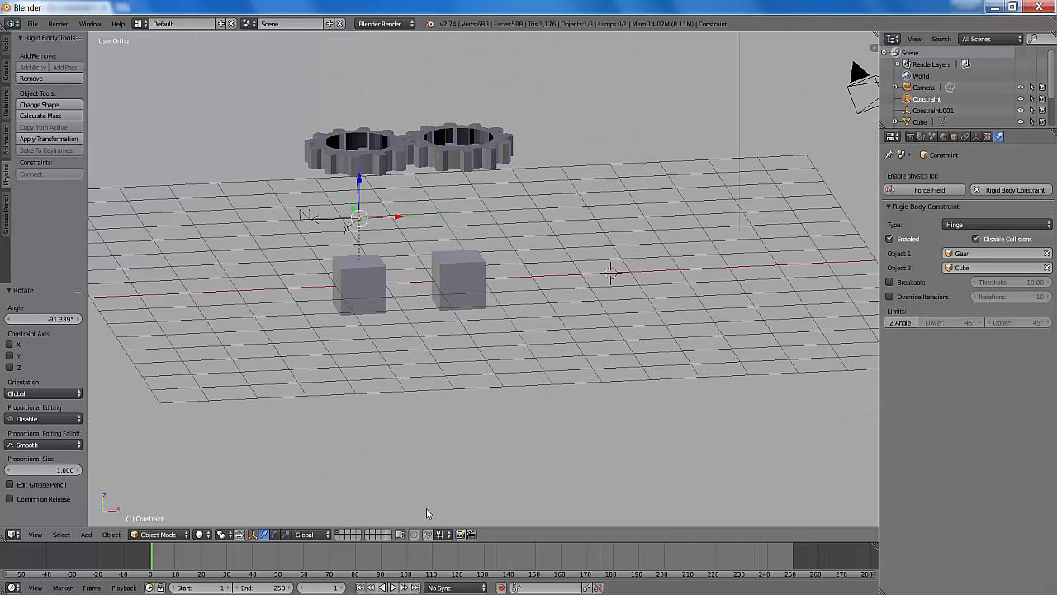
pyautogui.hotkey('alt', 'a')
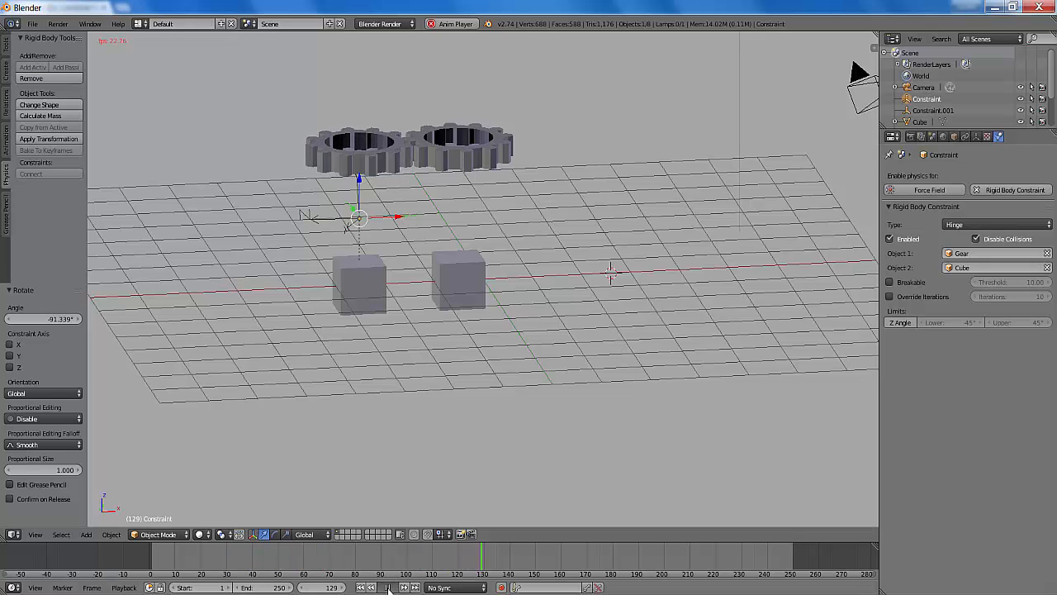
pyautogui.click(389, 587)
pyautogui.click(361, 587)
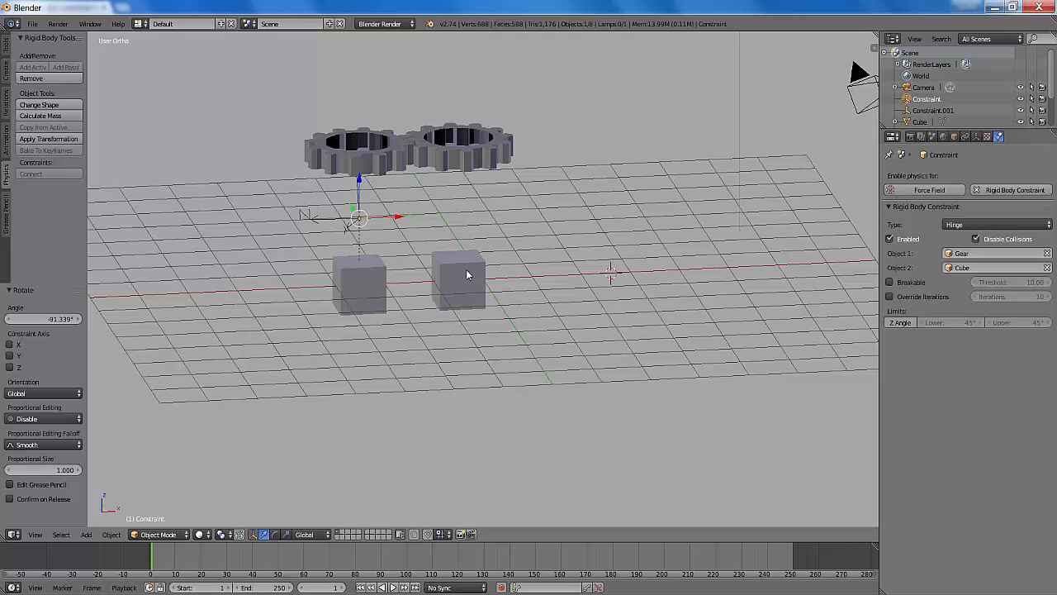
# - Select the positive-X cube together with the gear above it and make both Active rigid bodies
pyautogui.rightClick(467, 275)
pyautogui.press('shift')
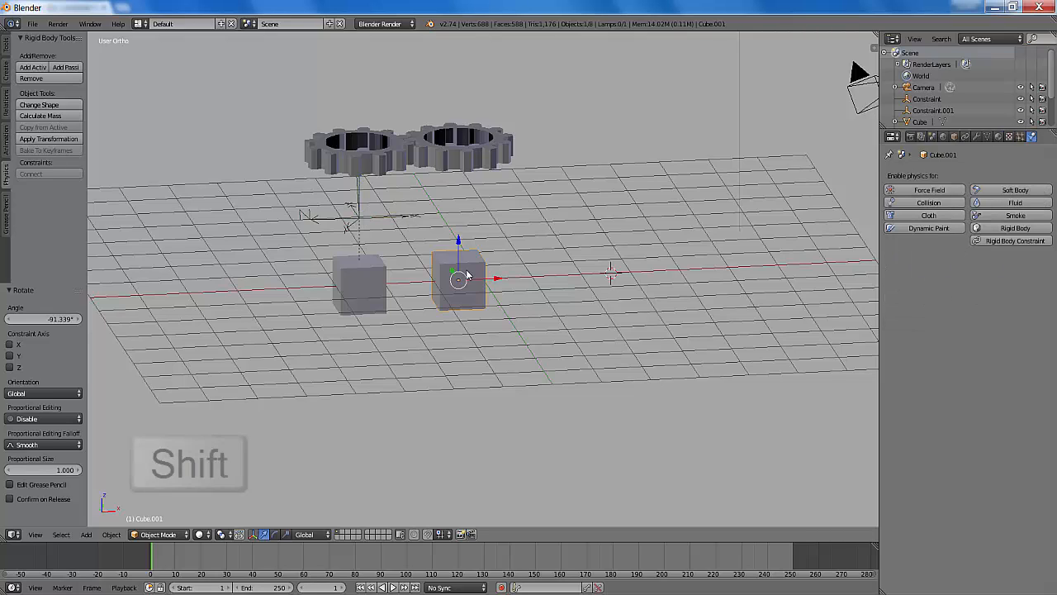
pyautogui.keyDown('shift'); pyautogui.rightClick(487, 162); pyautogui.keyUp('shift')
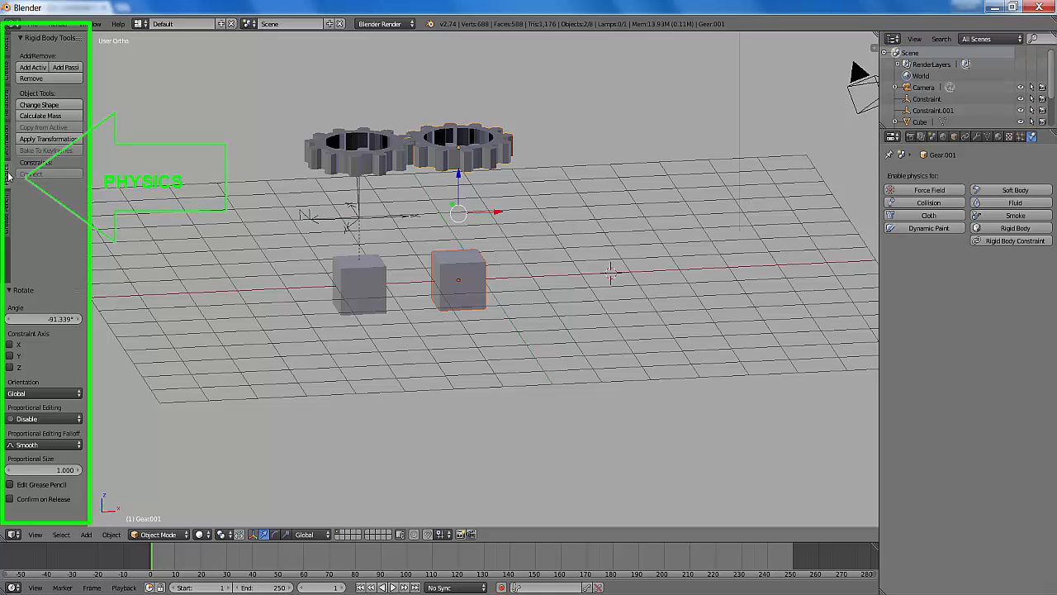
pyautogui.click(32, 69)
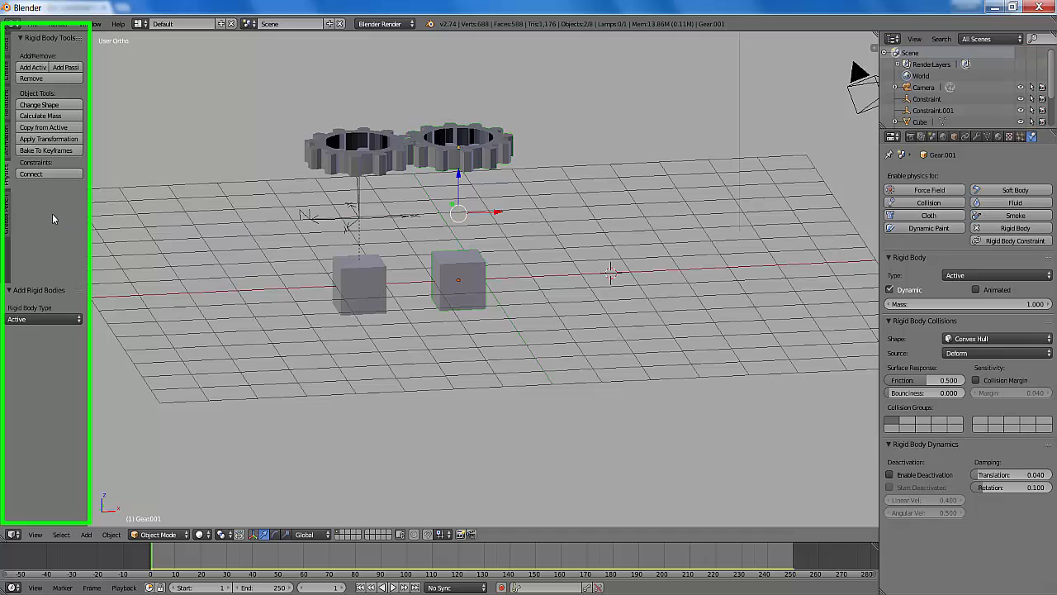
# - Connect the selected cube and gear with a rigid body constraint and set its type to Hinge
pyautogui.click(35, 174)
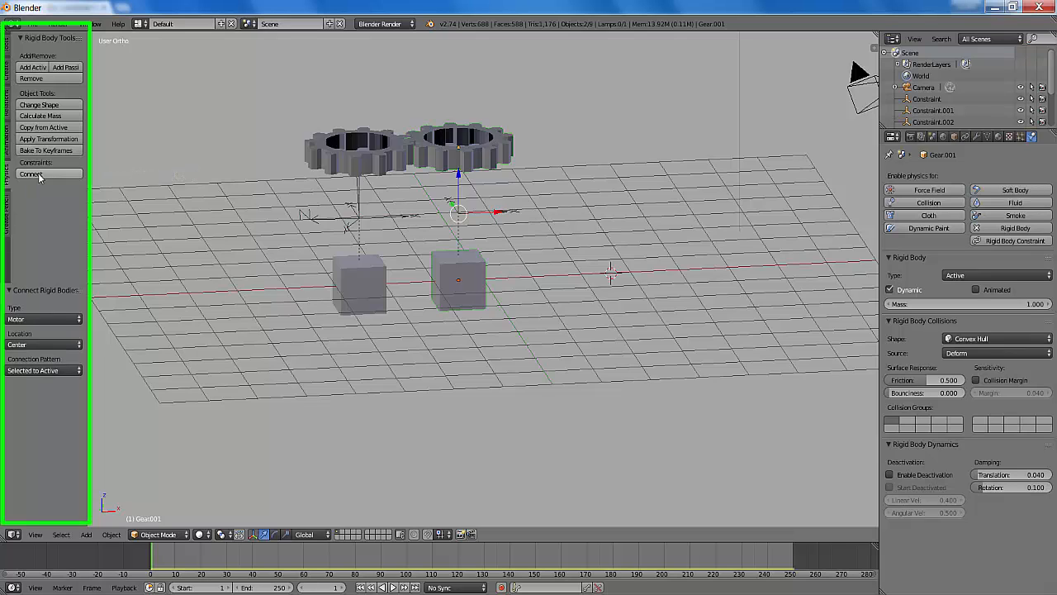
pyautogui.click(34, 319)
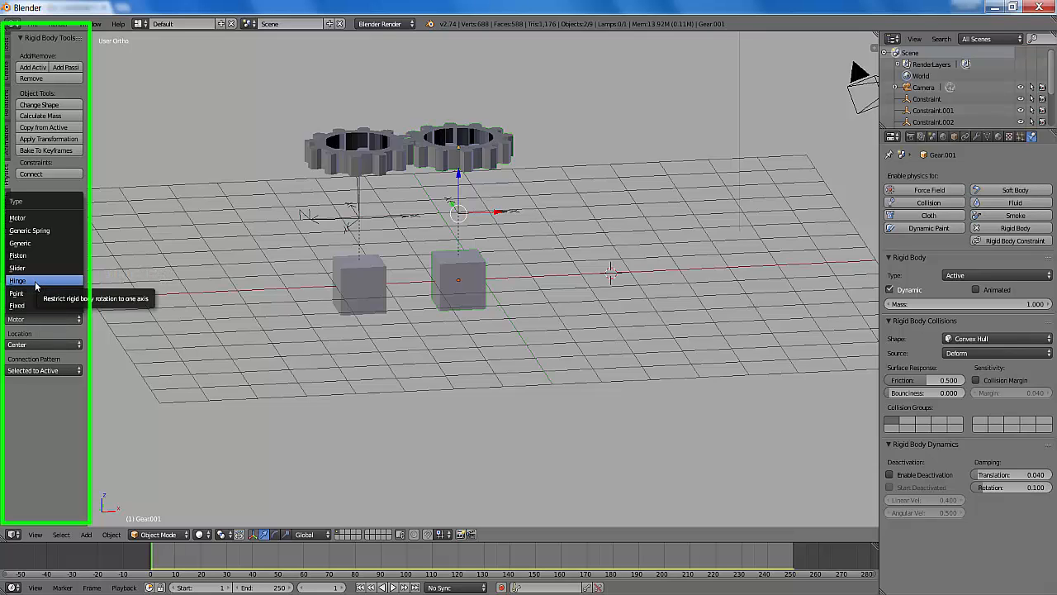
pyautogui.click(34, 283)
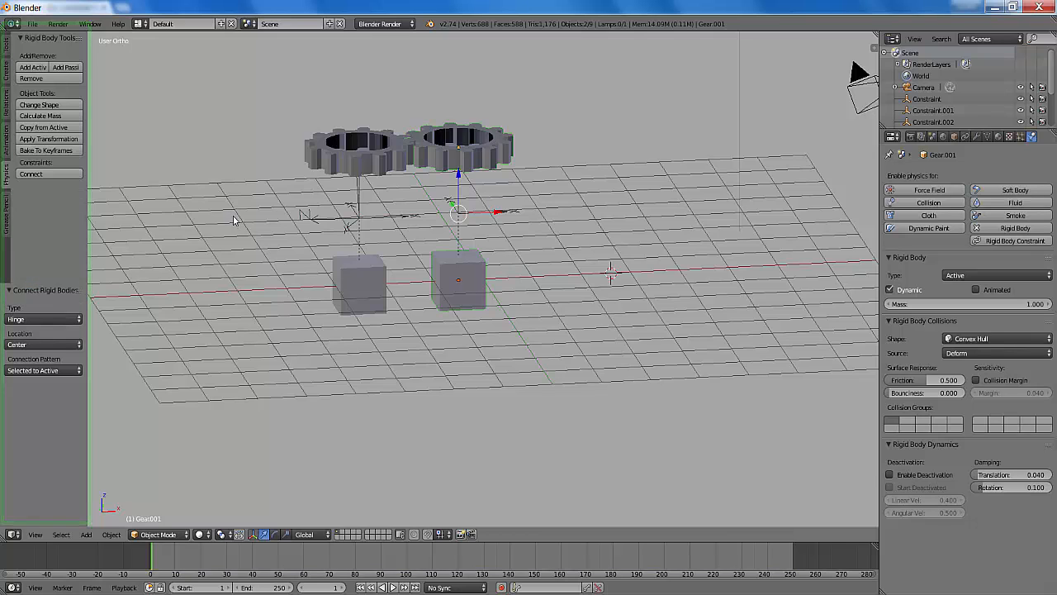
# - Play the simulation to test the newly hinged cube and gear, stop it and return to the first frame
pyautogui.hotkey('alt', 'a')
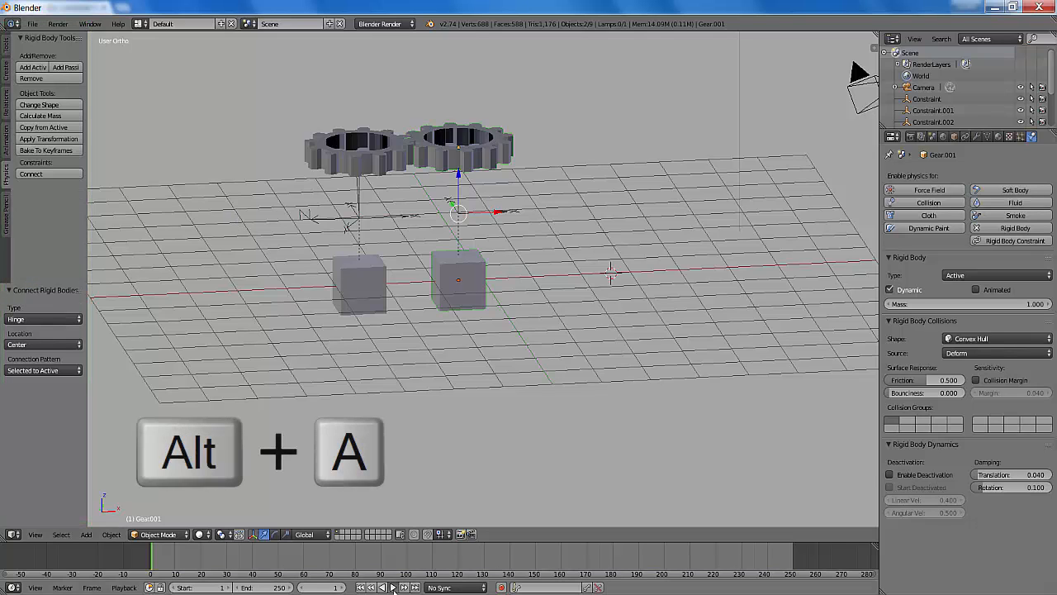
pyautogui.click(389, 587)
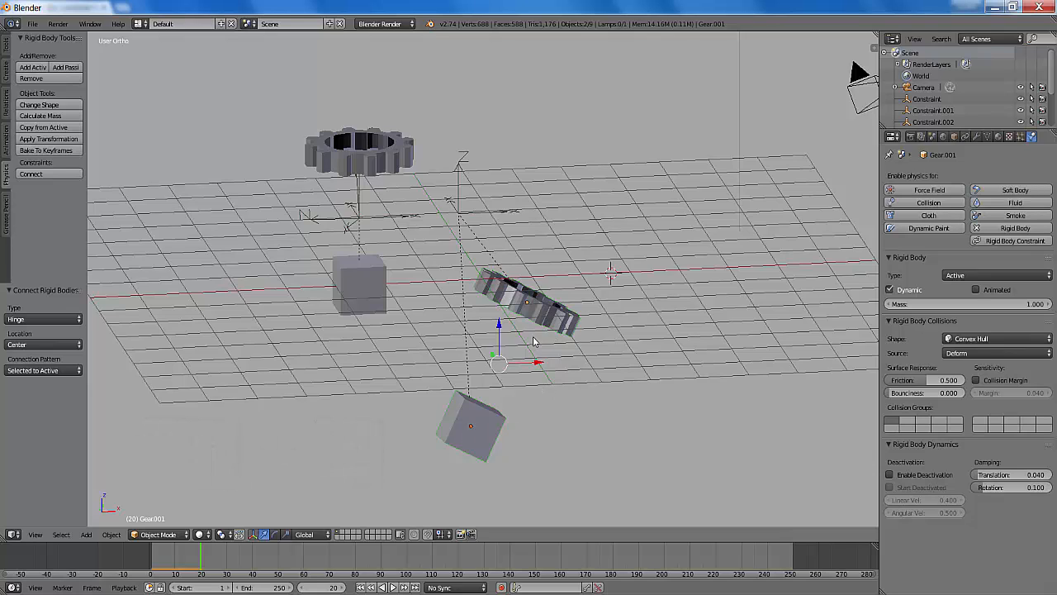
pyautogui.click(361, 588)
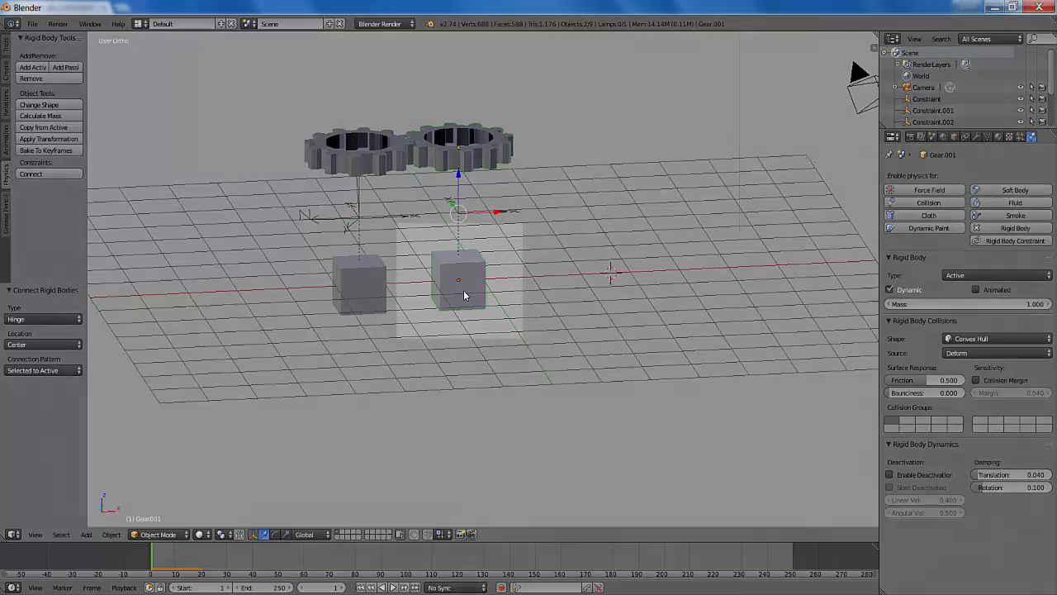
# - Set the rigid body type of the positive-X cube to Passive
pyautogui.rightClick(463, 290)
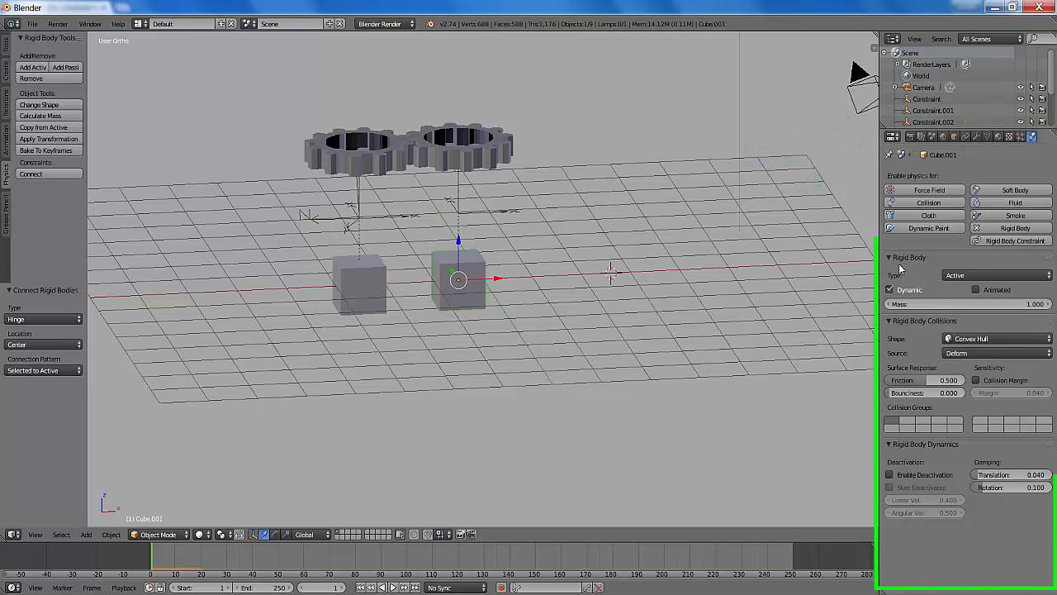
pyautogui.click(974, 277)
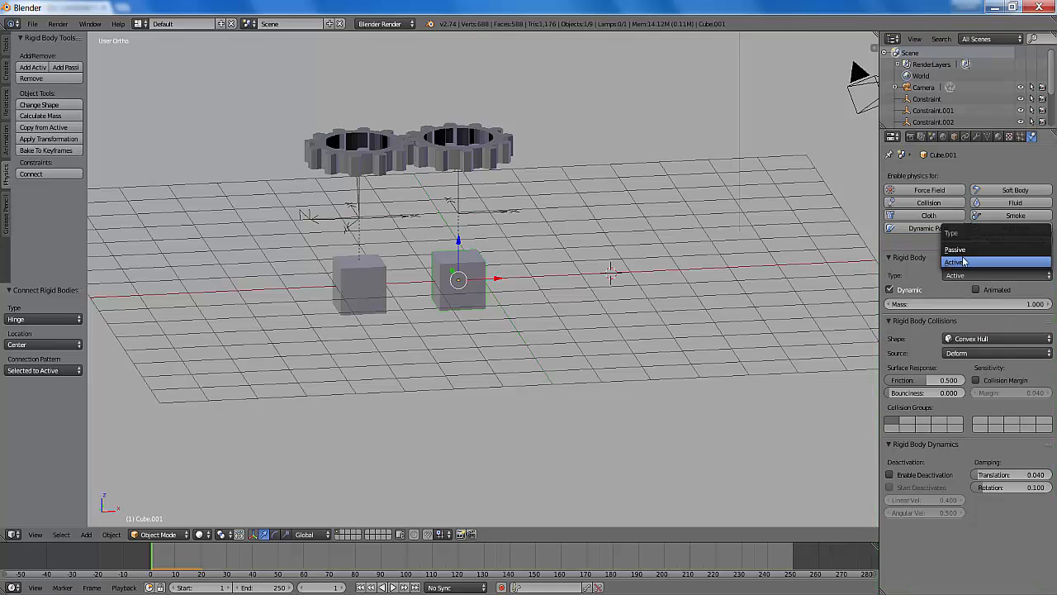
pyautogui.click(958, 249)
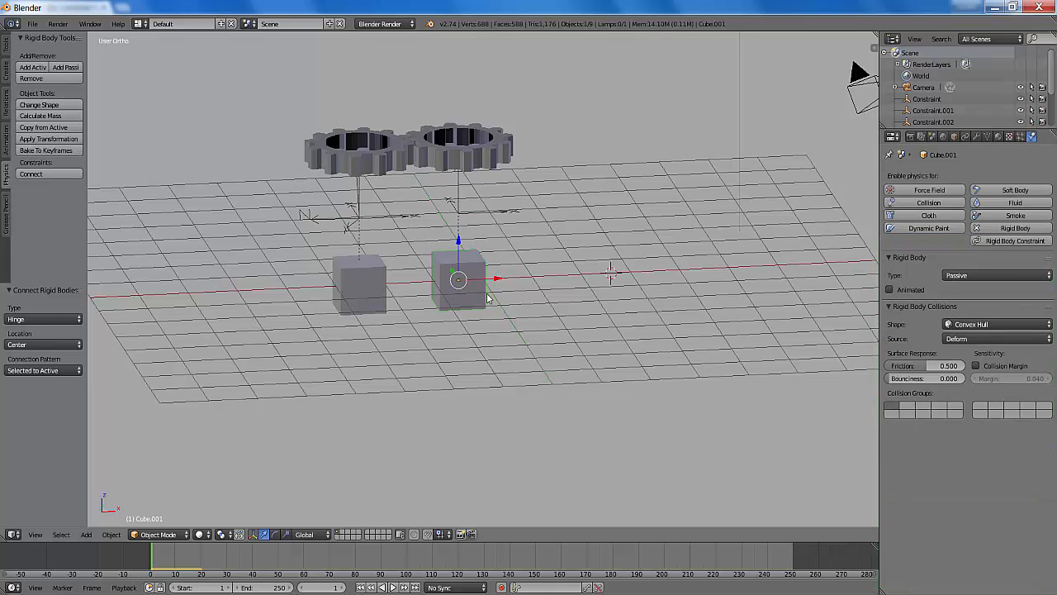
# - Play the simulation and replay it from the first frame, viewing both gears from above to examine how they interact
pyautogui.hotkey('alt', 'a')
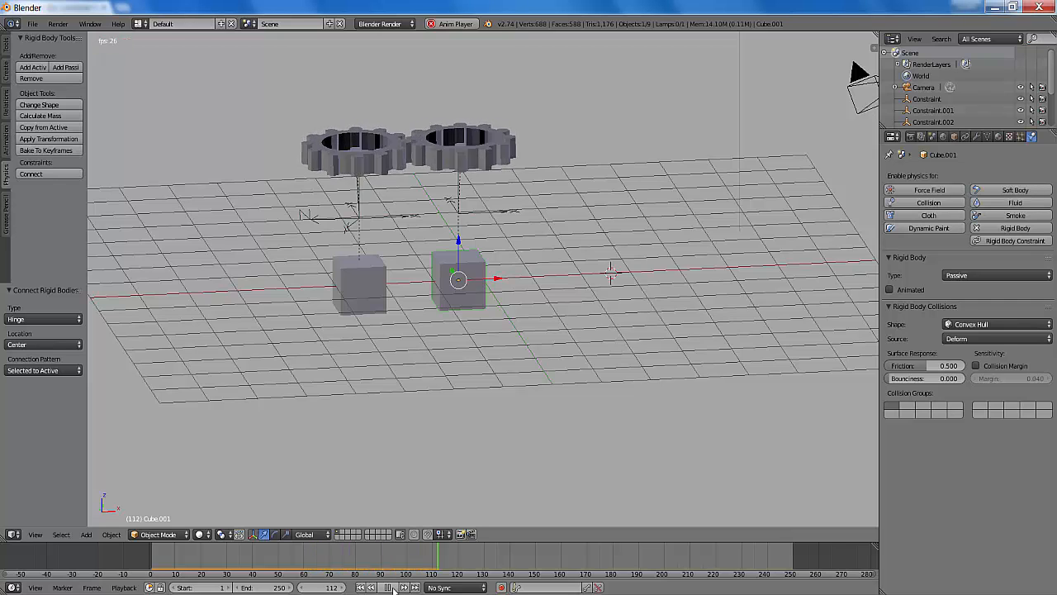
pyautogui.click(388, 587)
pyautogui.moveTo(442, 459); pyautogui.dragTo(451, 504, button='middle')
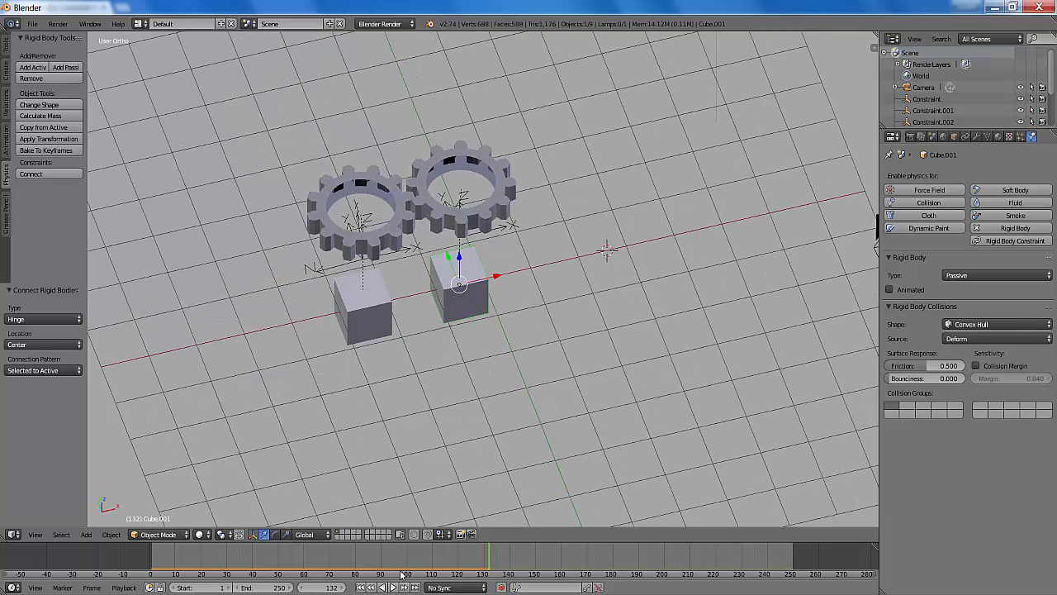
pyautogui.click(360, 587)
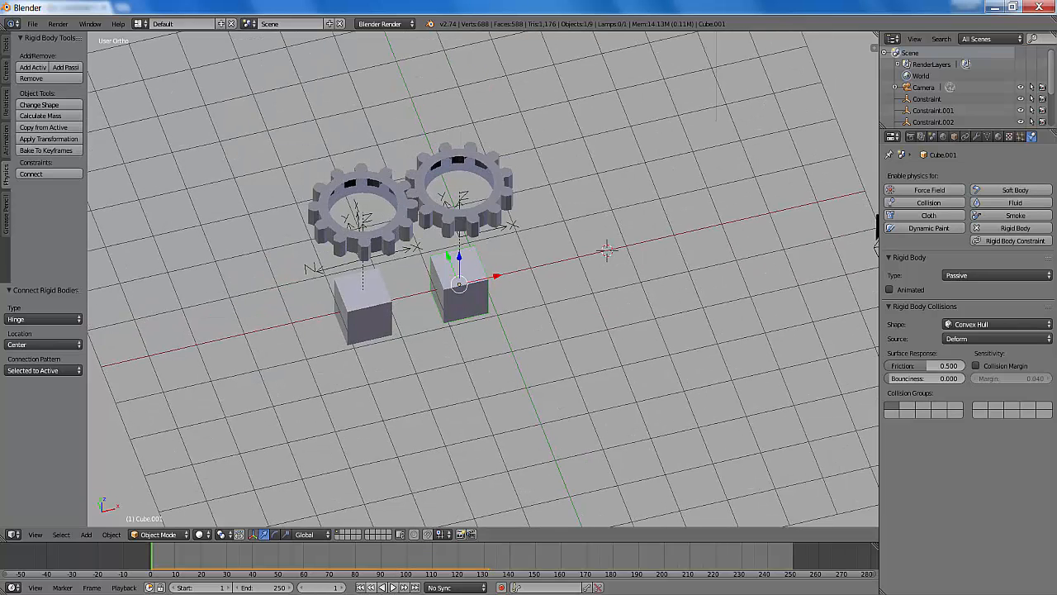
pyautogui.click(393, 587)
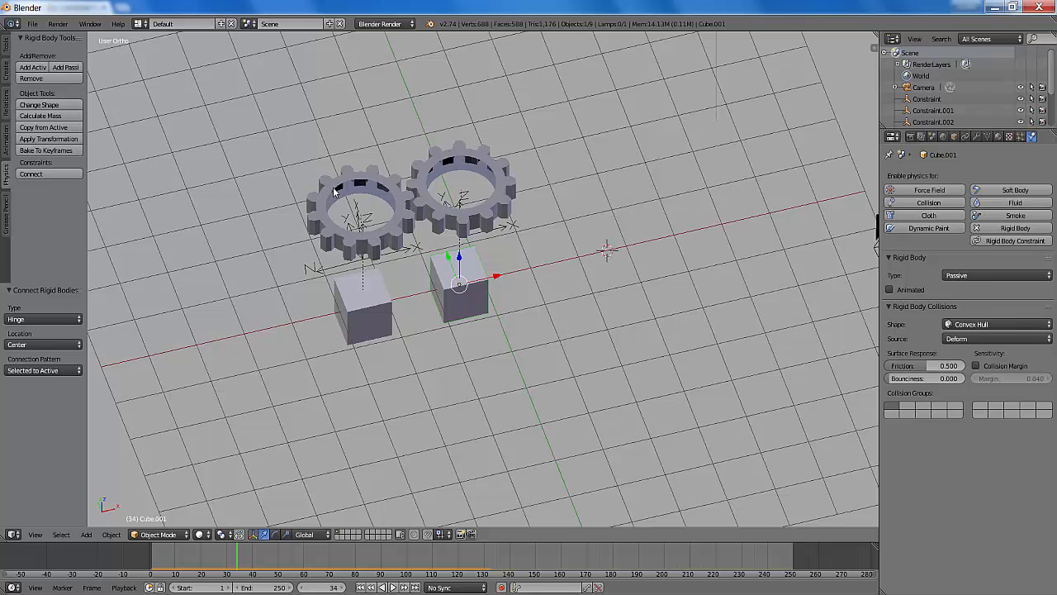
# - Set the negative-X gear's collision shape to Mesh with a collision margin of 0.01
pyautogui.rightClick(335, 192)
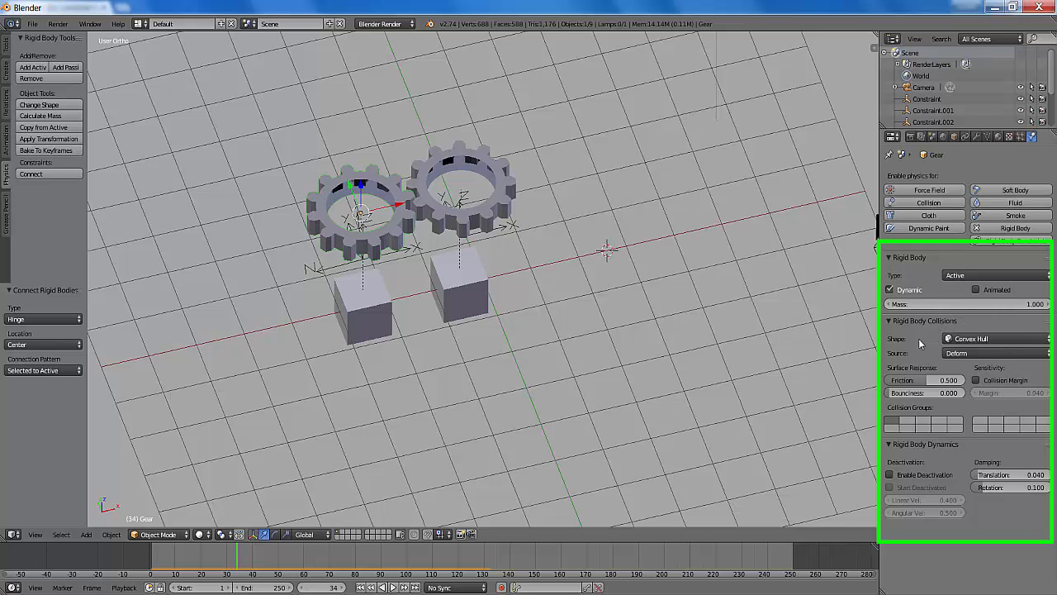
pyautogui.click(1022, 344)
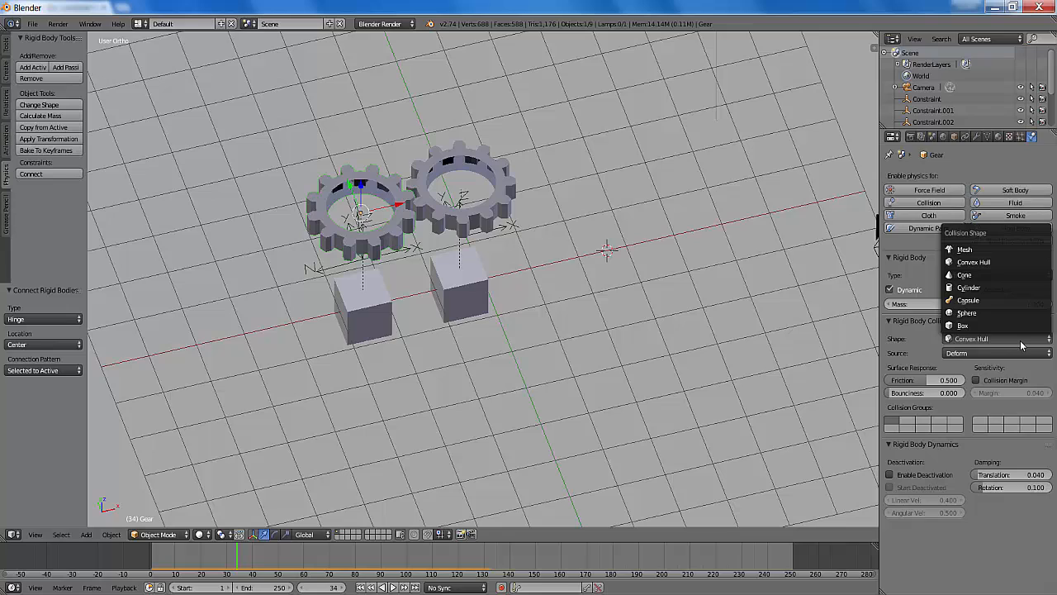
pyautogui.click(978, 252)
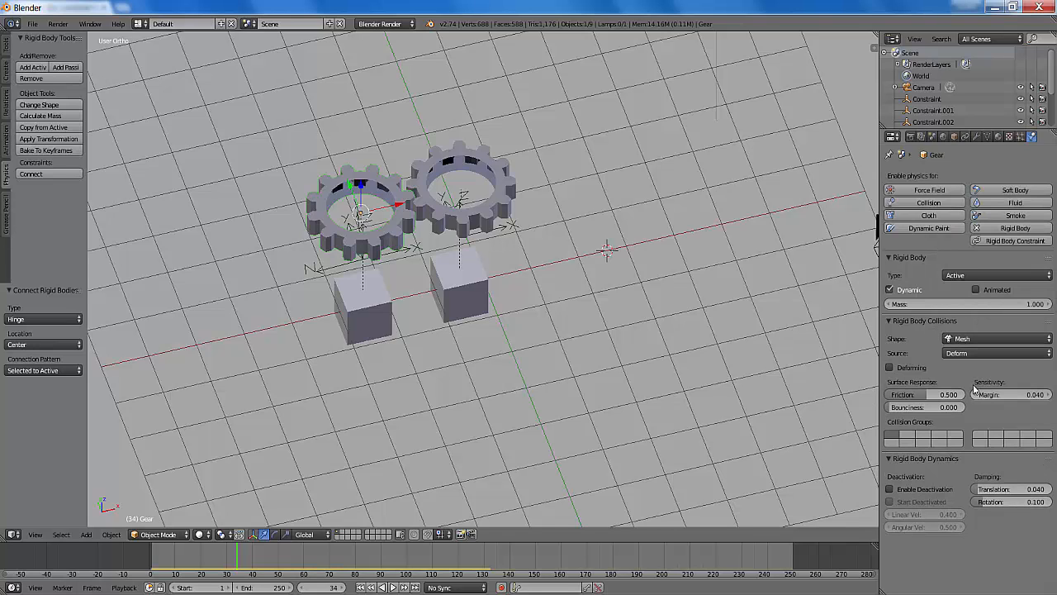
pyautogui.click(1030, 396)
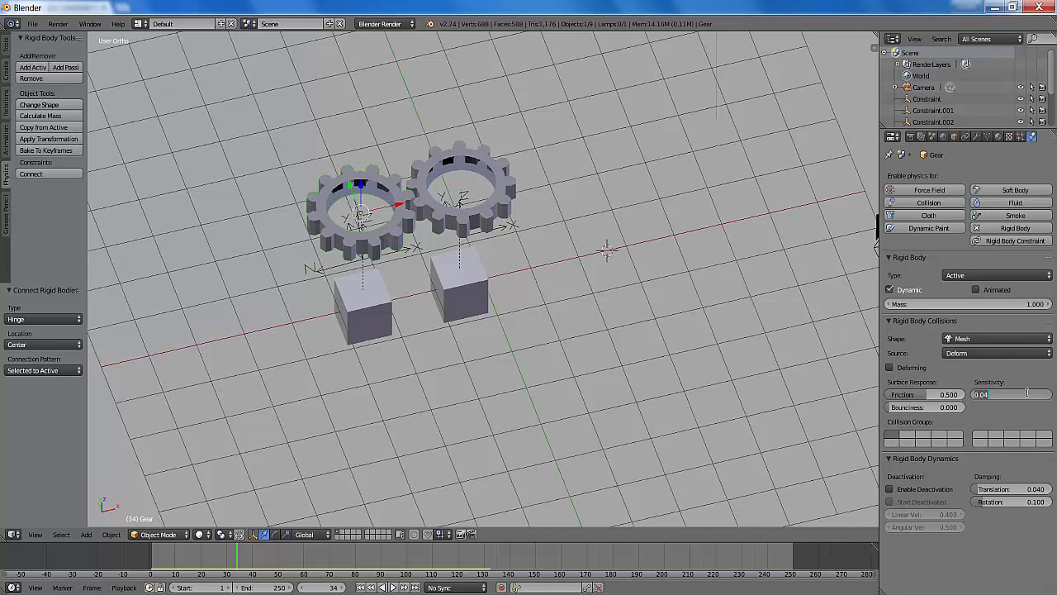
pyautogui.write('0.01')
pyautogui.press('Return')
pyautogui.keyDown('alt'); pyautogui.scroll(4, 388, 220); pyautogui.keyUp('alt')
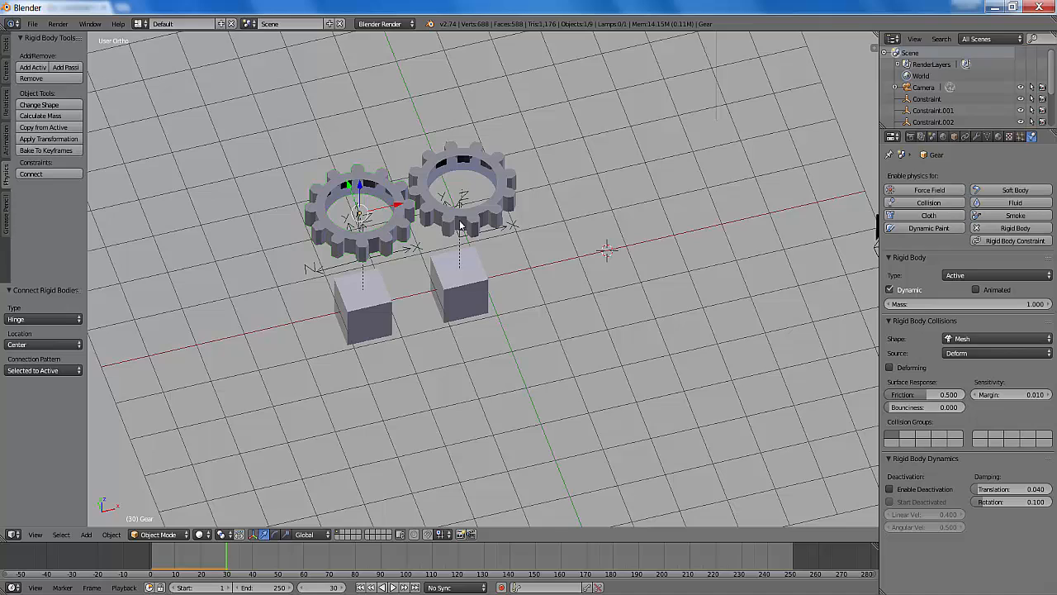
# - Set the positive-X gear's collision shape to Mesh and its collision margin to 0.01
pyautogui.rightClick(509, 202)
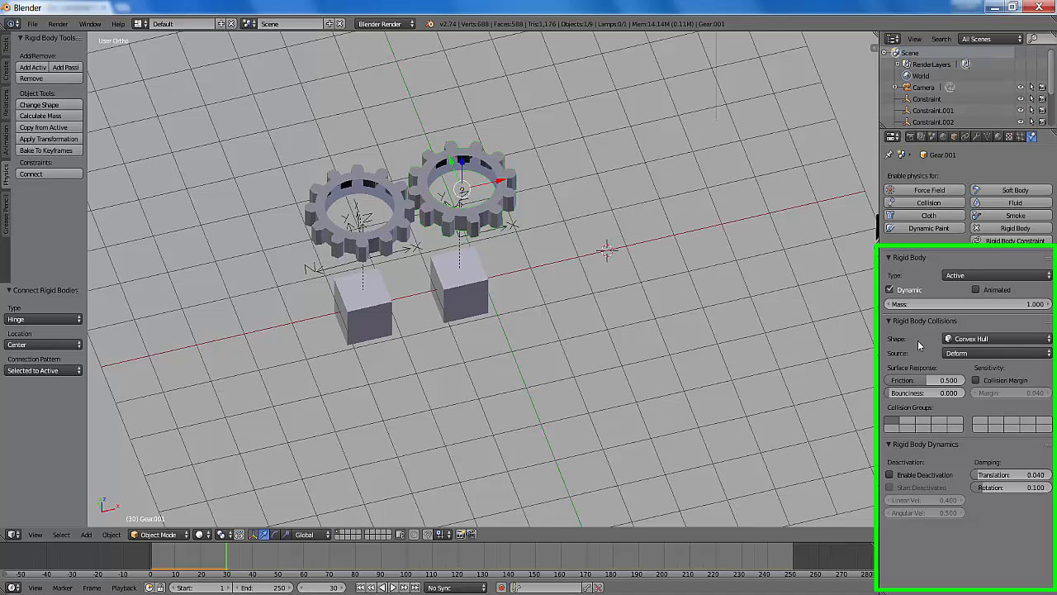
pyautogui.click(1036, 340)
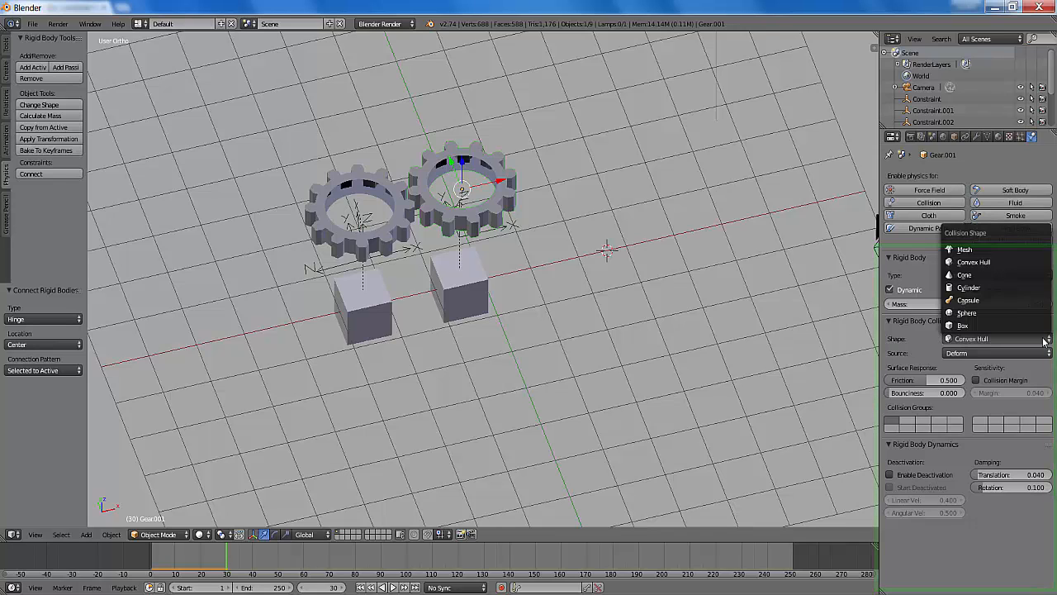
pyautogui.click(976, 250)
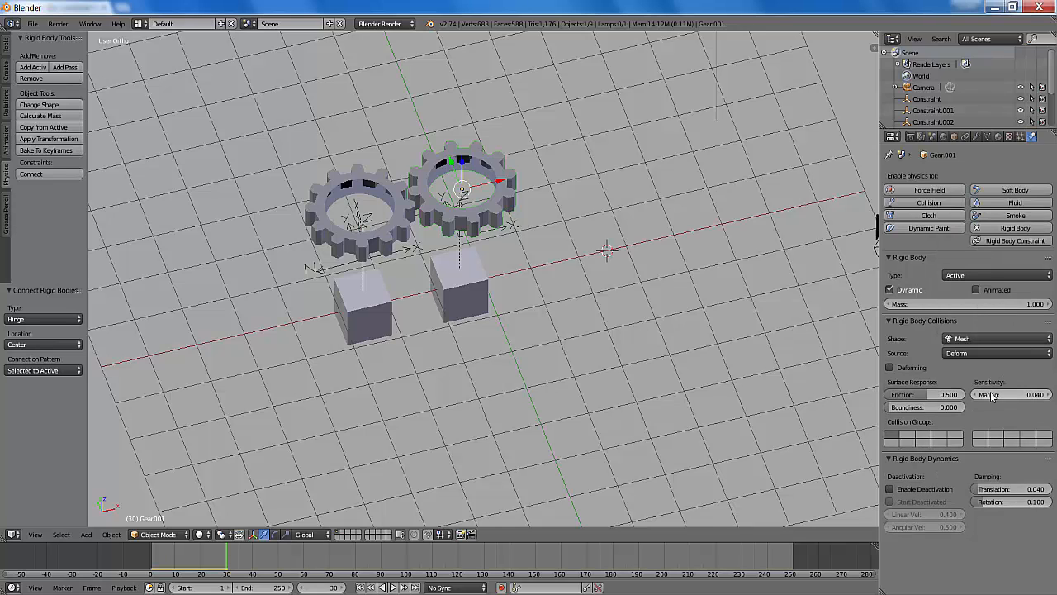
pyautogui.click(996, 395)
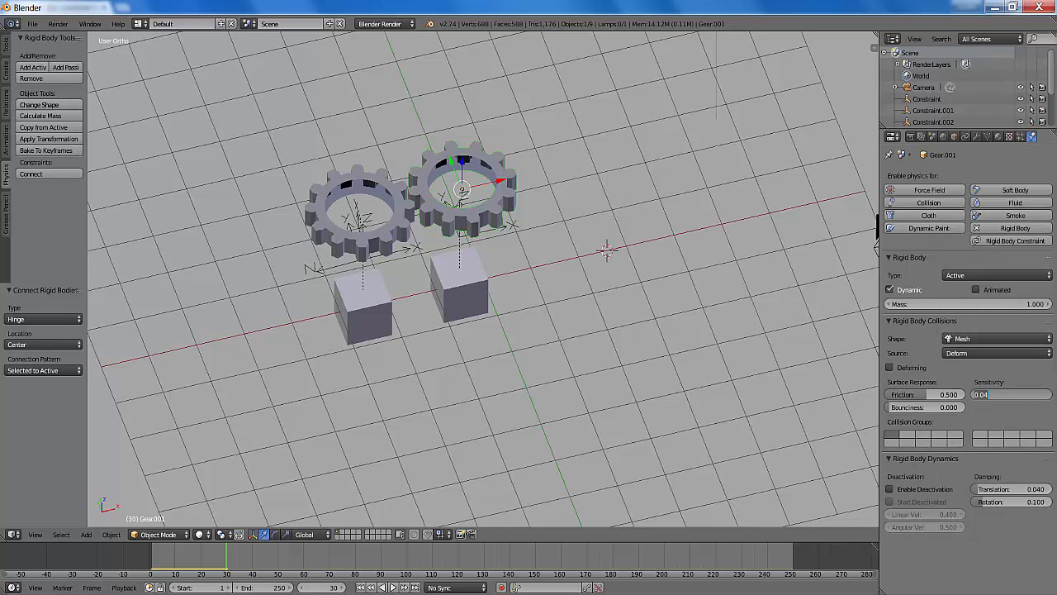
pyautogui.write('0.01')
pyautogui.press('Return')
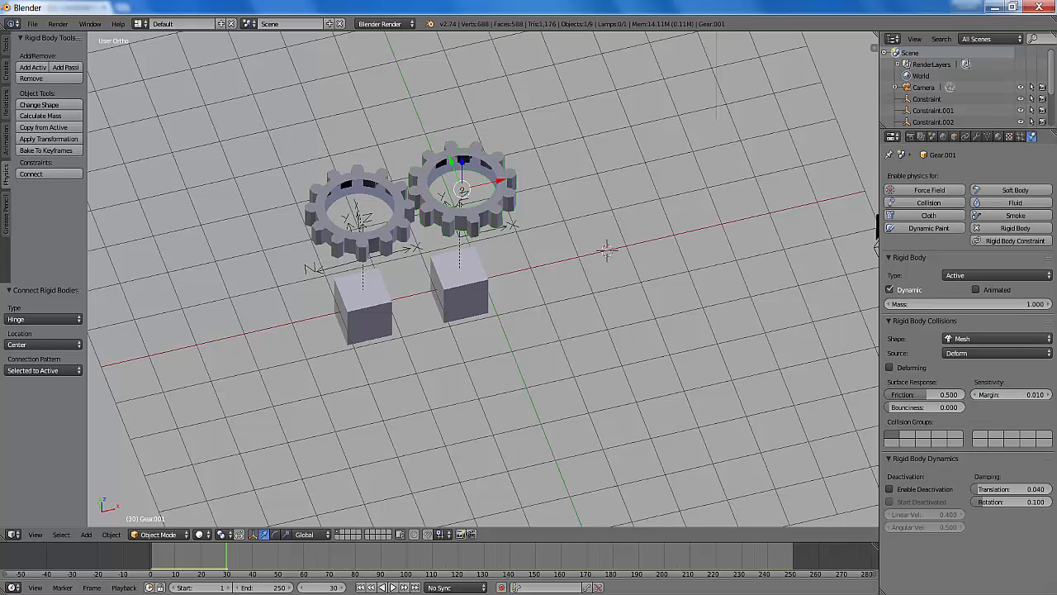
# - Play the simulation from the first frame to examine how the two gears mesh
pyautogui.click(361, 587)
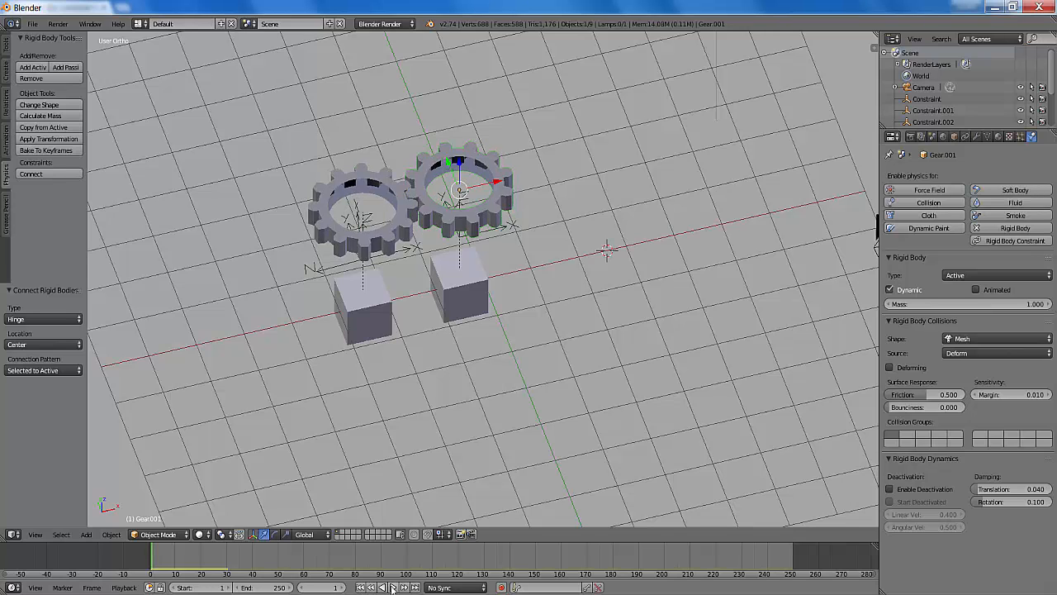
pyautogui.hotkey('alt', 'a')
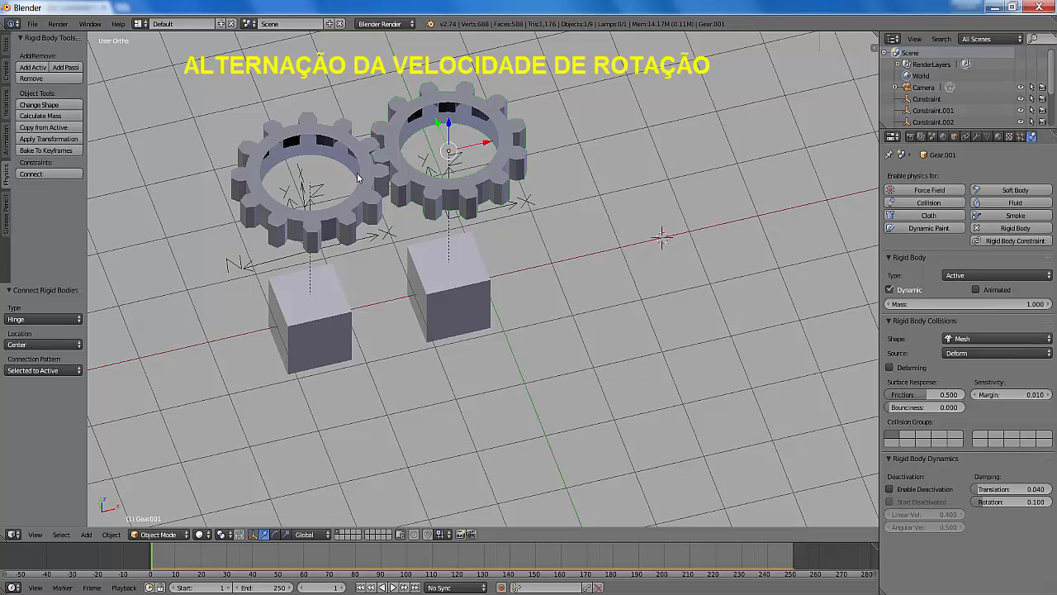
# - Select the Motor constraint linking Gear and Cube, and set its angular motor's target velocity to 7
pyautogui.rightClick(271, 263)
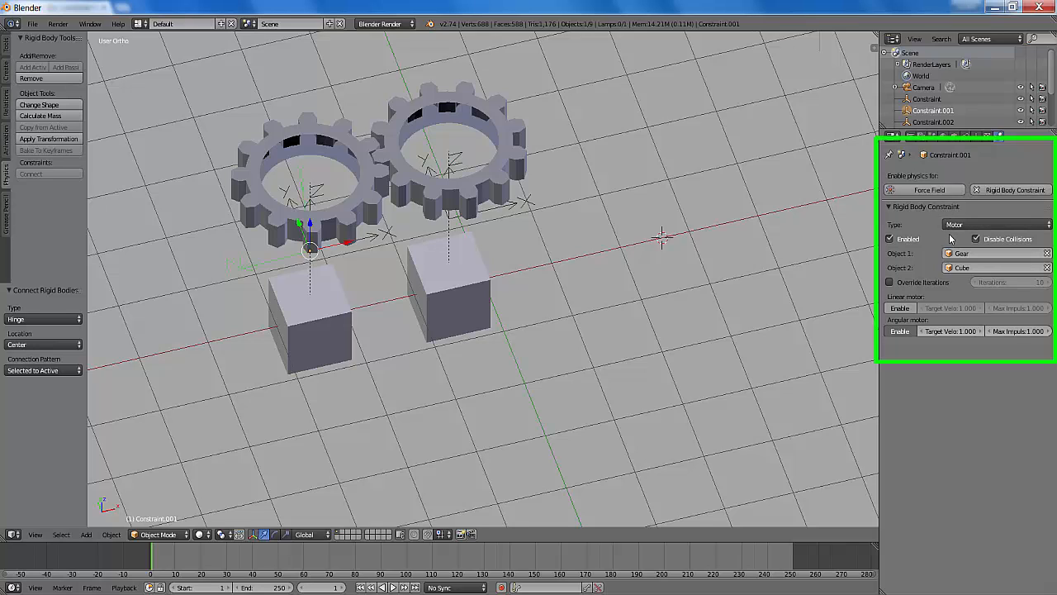
pyautogui.hotkey('alt', 'a')
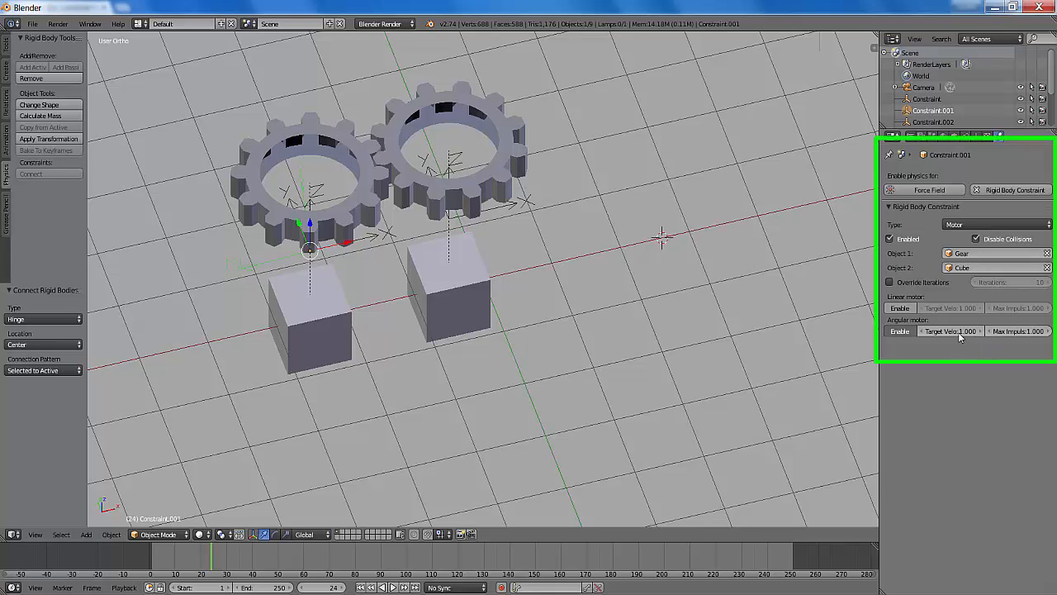
pyautogui.click(958, 331)
pyautogui.write('1.0')
pyautogui.press('Return')
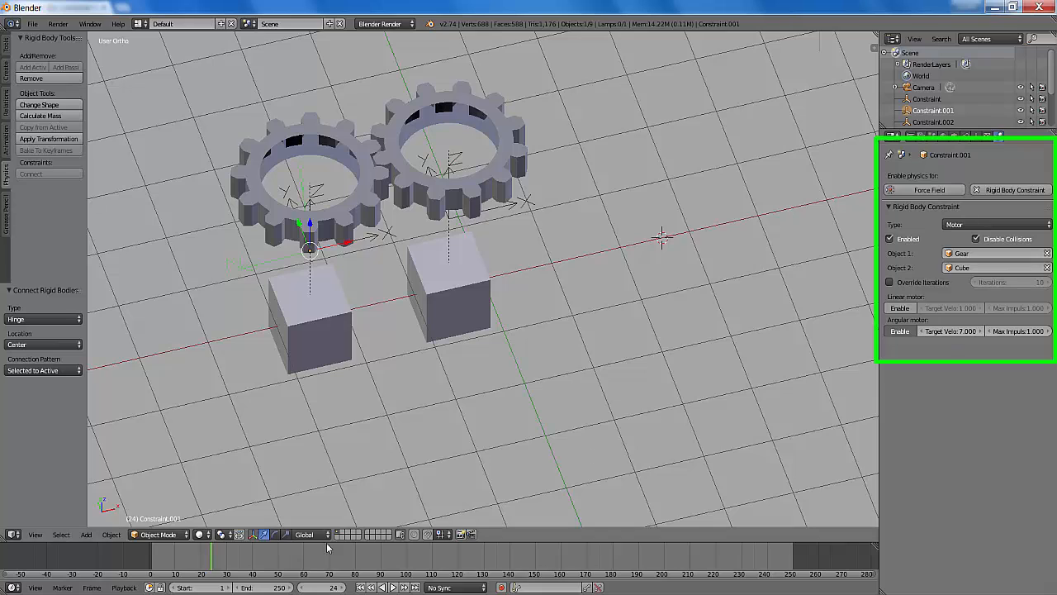
# - Play the simulation from the first frame to examine the gears' rotation at target velocity 7, and stop it
pyautogui.click(360, 588)
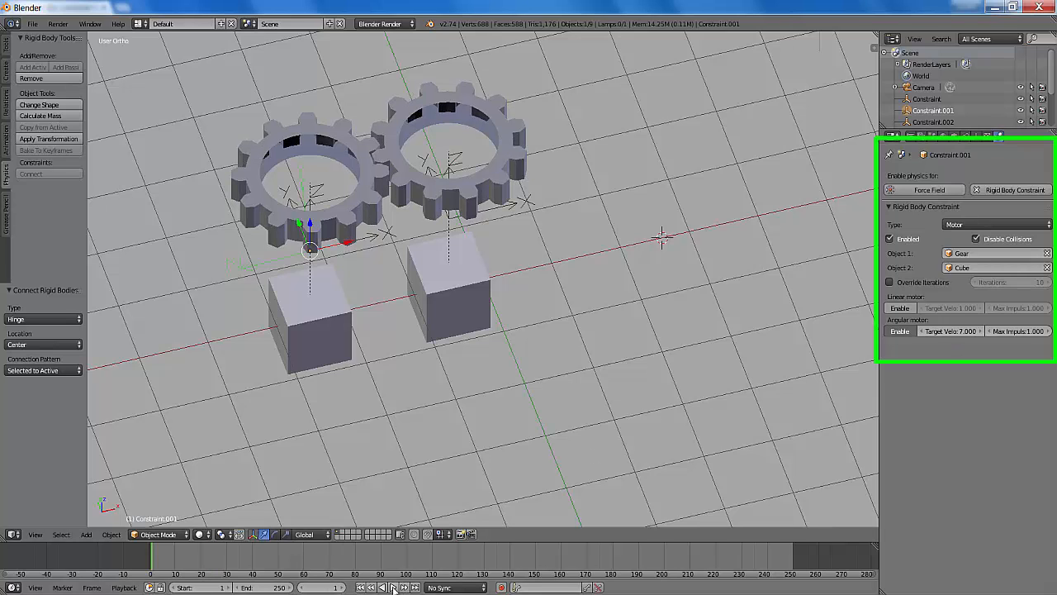
pyautogui.click(393, 587)
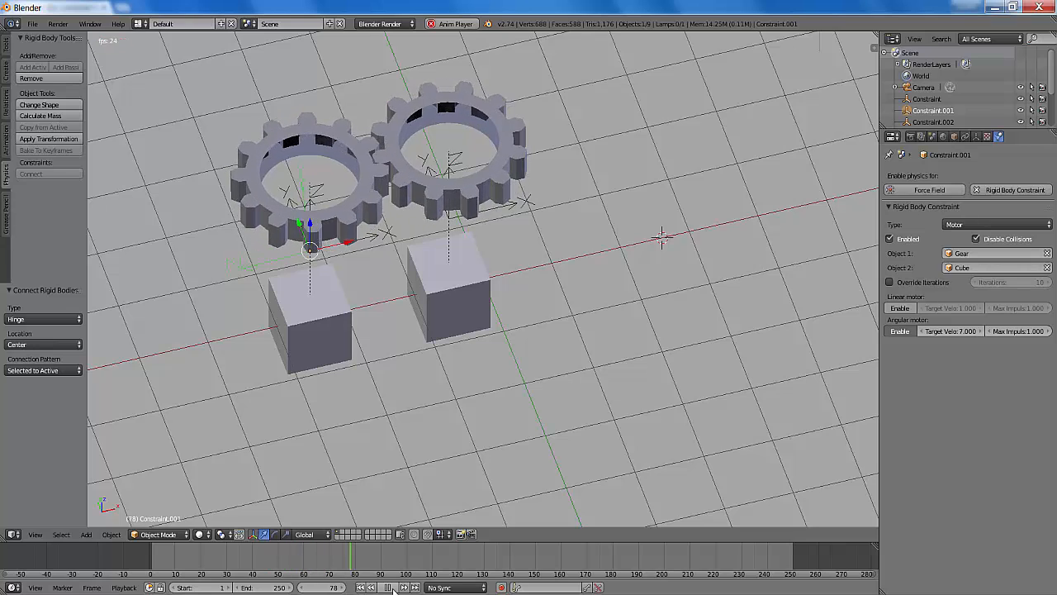
pyautogui.click(393, 587)
# - Set the Motor constraint's angular target velocity to 0.2
pyautogui.click(952, 331)
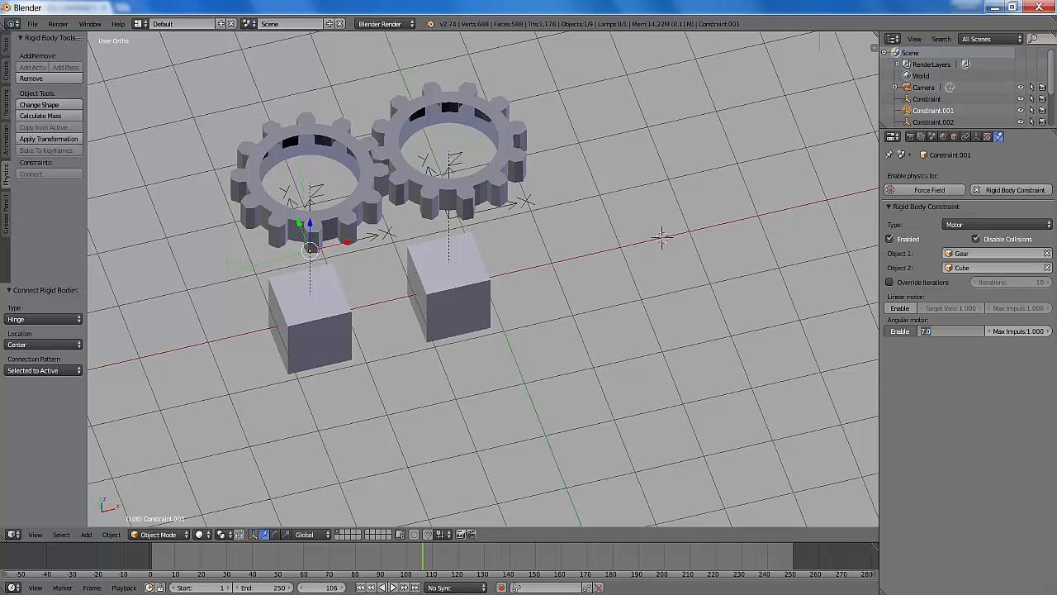
pyautogui.write('0.2')
pyautogui.press('Return')
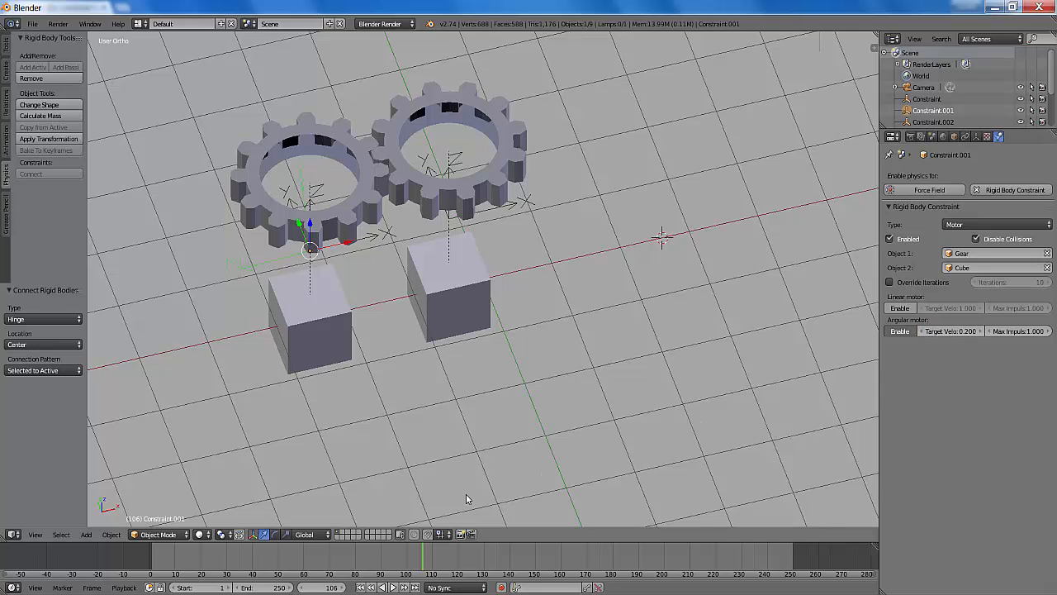
# - Run the simulation from the first frame to examine the gears' rotation at target velocity 0.2, and stop it
pyautogui.click(362, 587)
pyautogui.click(393, 587)
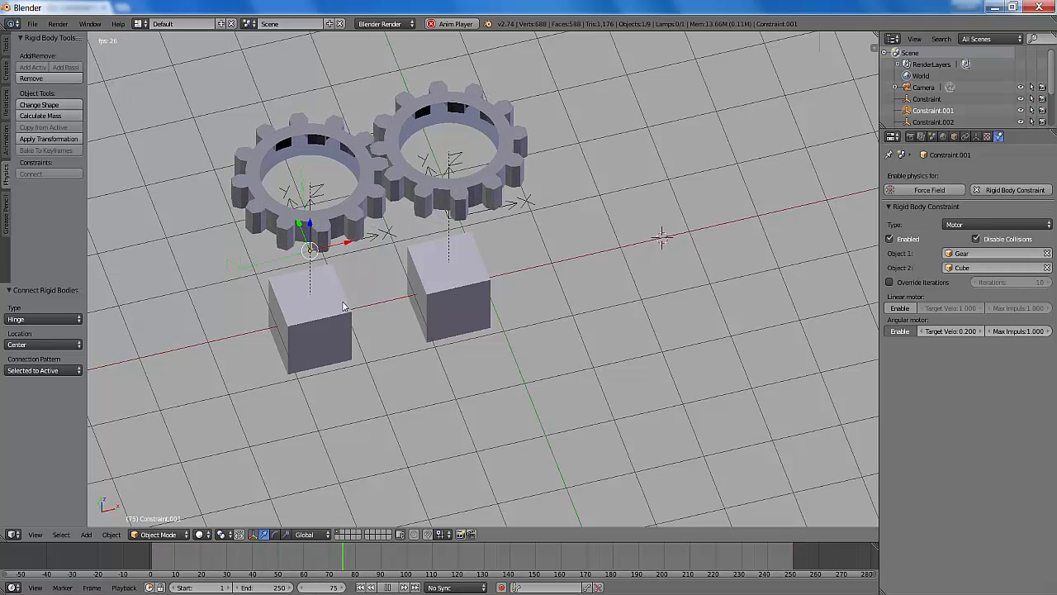
pyautogui.click(387, 587)
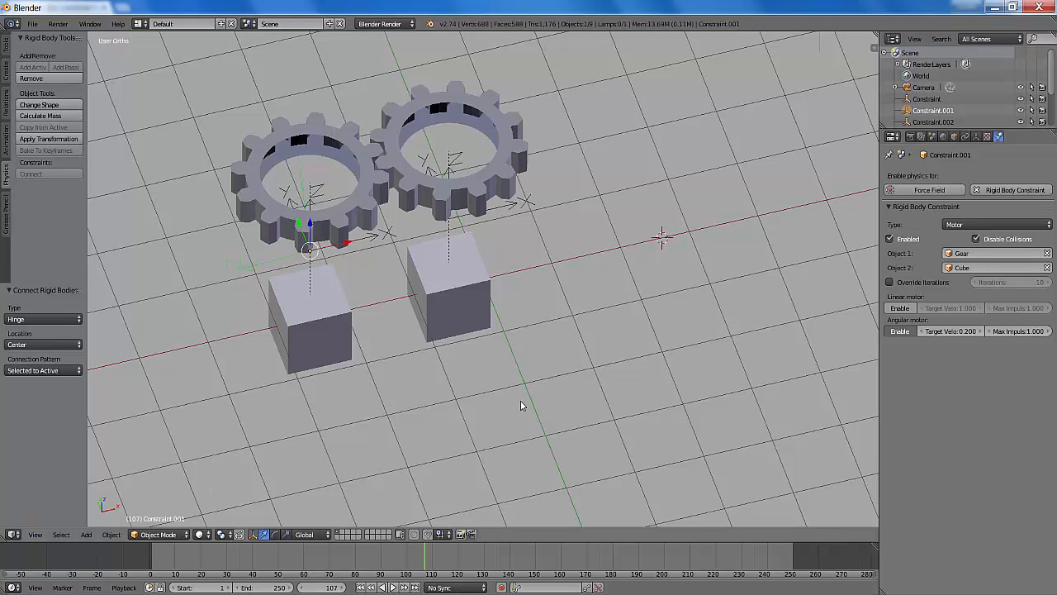
# - Switch the viewport to perspective and replay the simulation from the first frame to examine both gears turning
pyautogui.press('KP_5')
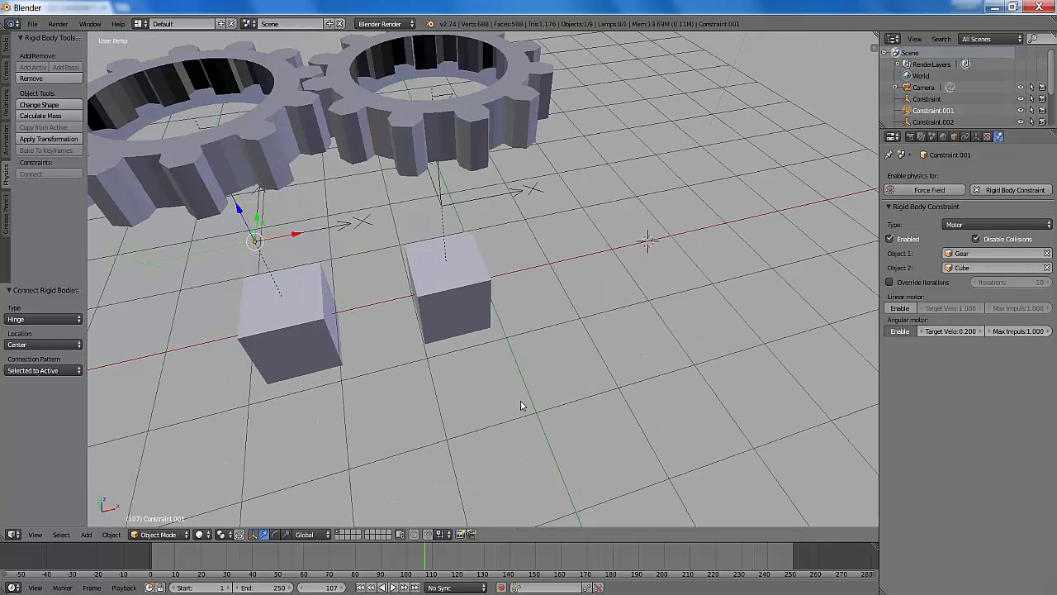
pyautogui.scroll(-6, 522, 404)
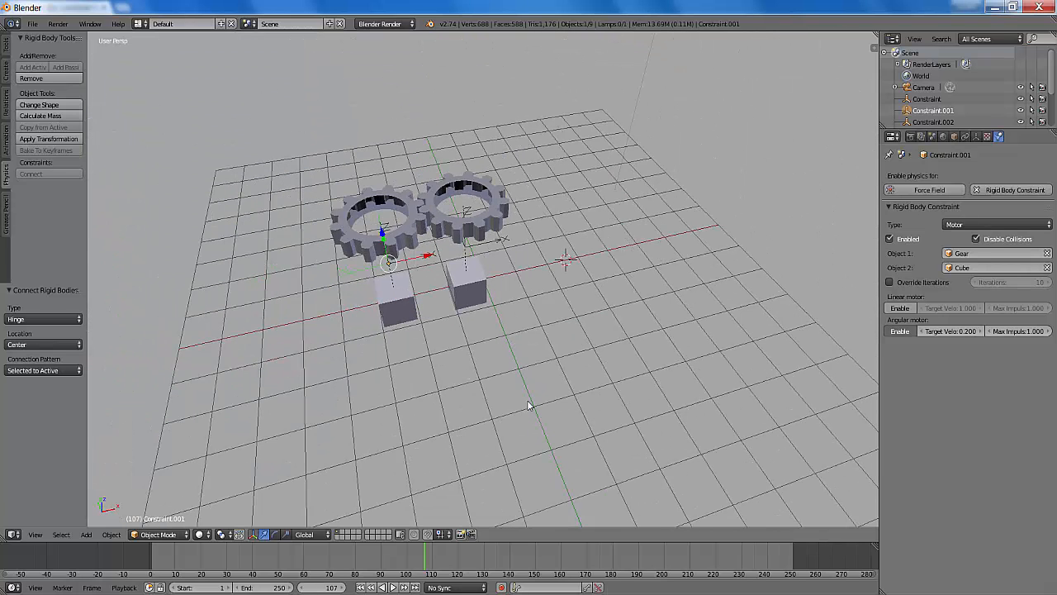
pyautogui.click(360, 588)
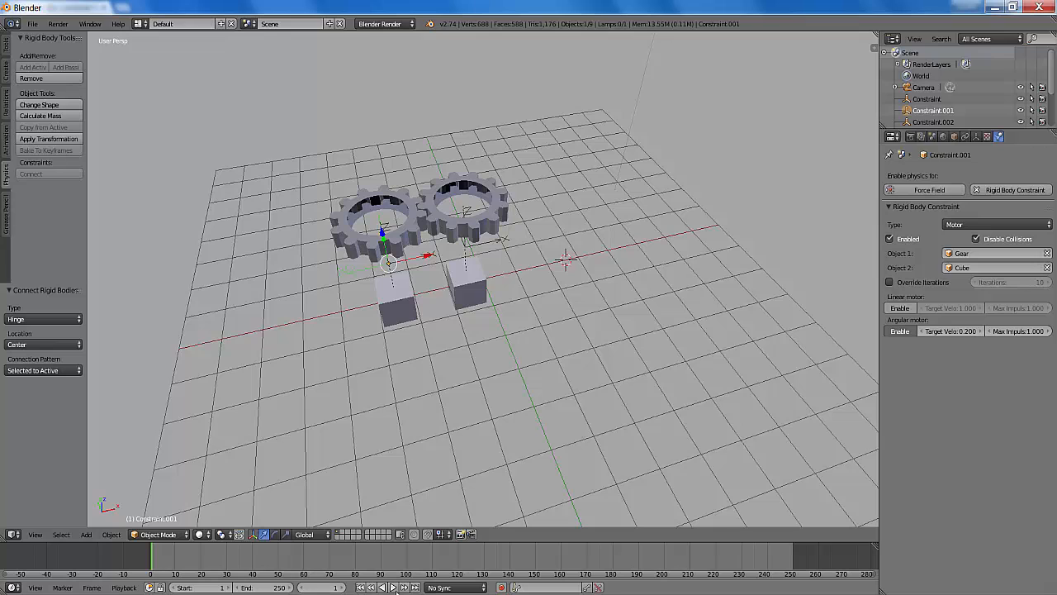
pyautogui.click(393, 588)
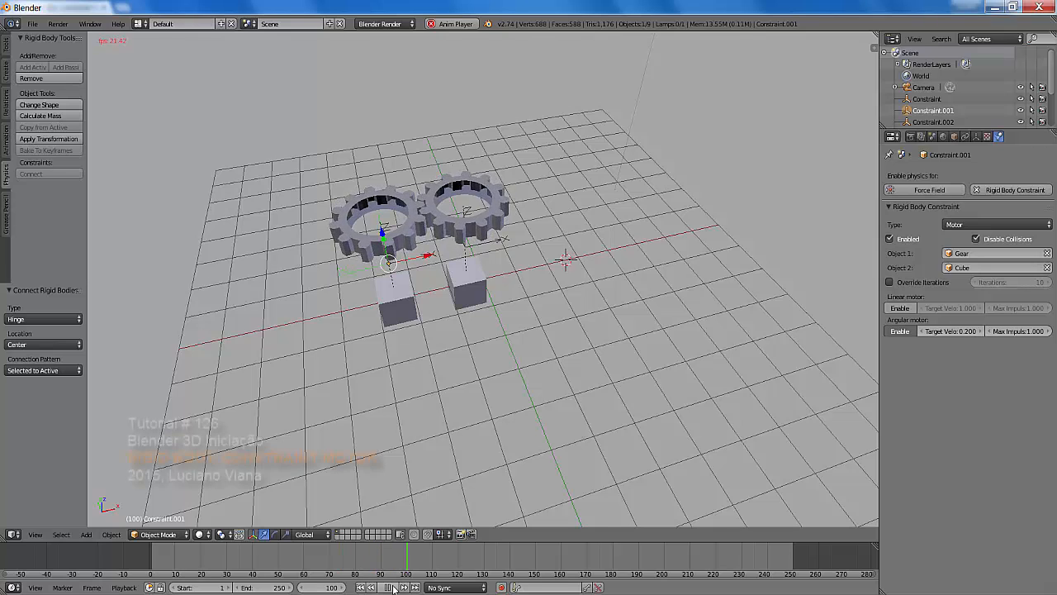
pyautogui.hotkey('shift', 'Left')
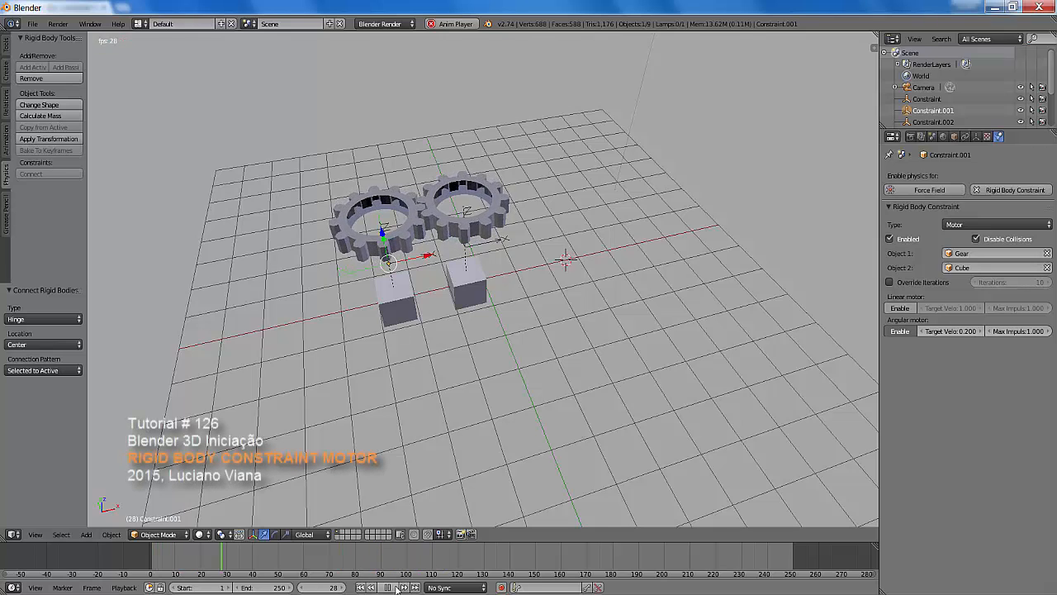